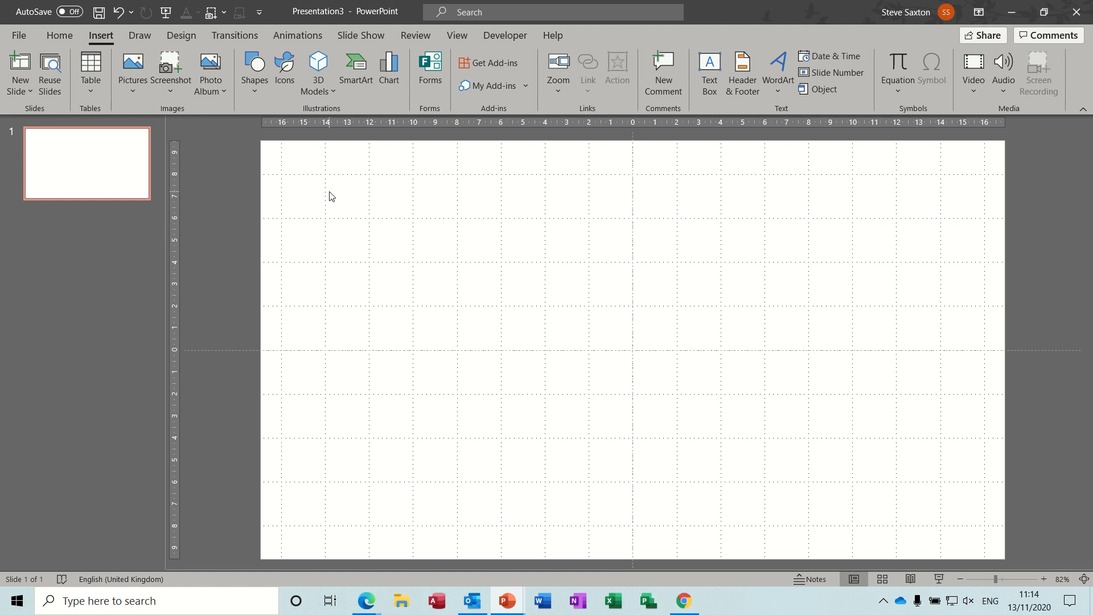
- Launch Excel in a maximised window and open the recent workbook Charting 2020
left_click(614, 601)
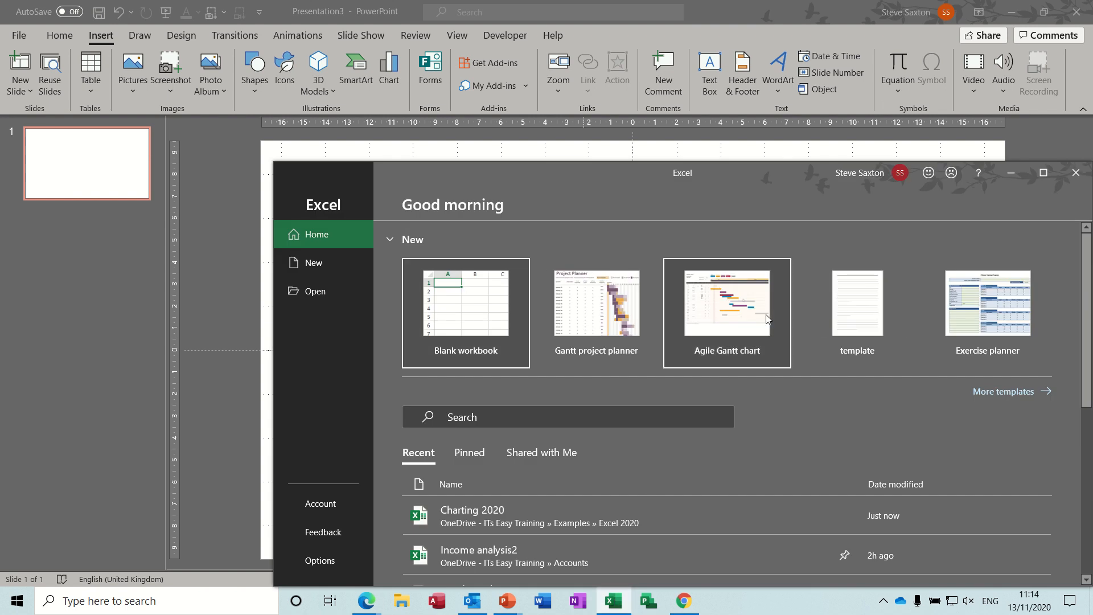
left_click(1038, 174)
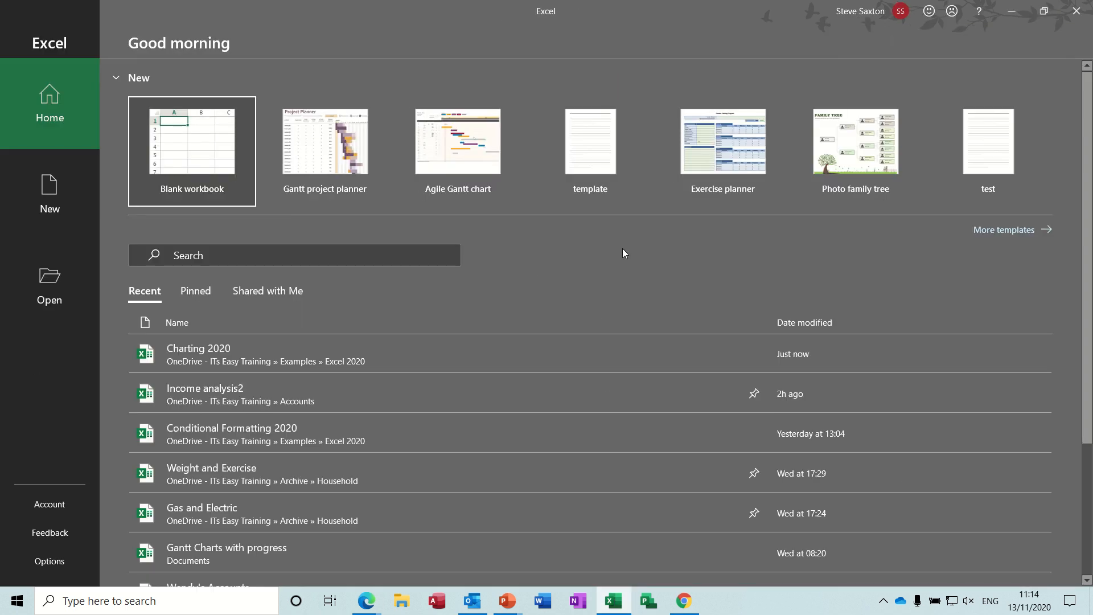
left_click(228, 350)
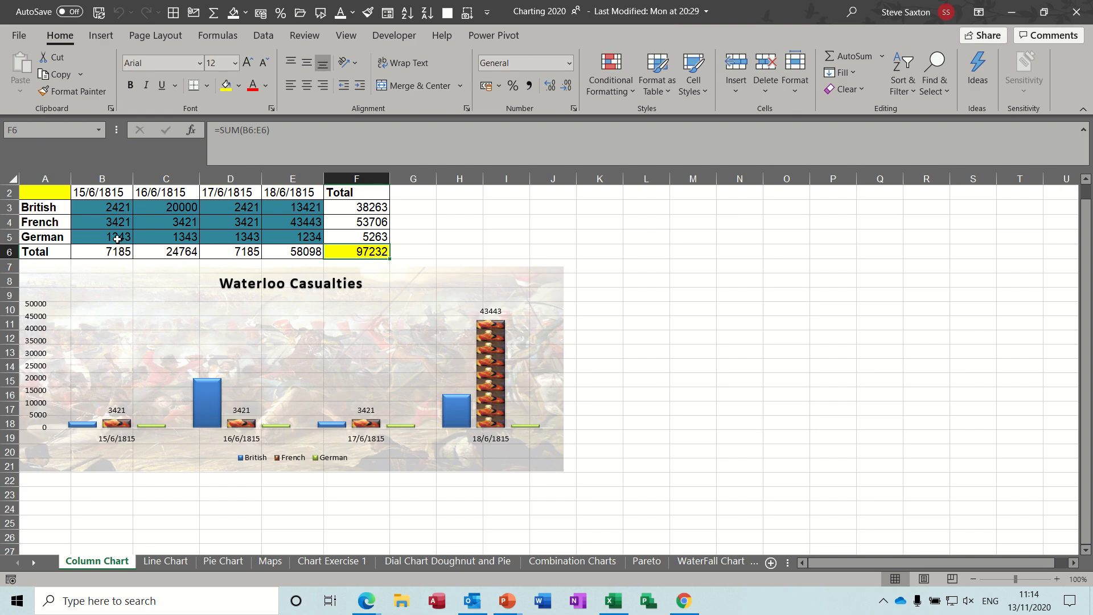
- Copy the casualties table in A2:F6 of the Column Chart sheet and switch to Presentation3 in PowerPoint
left_click_drag(54, 193, 324, 245)
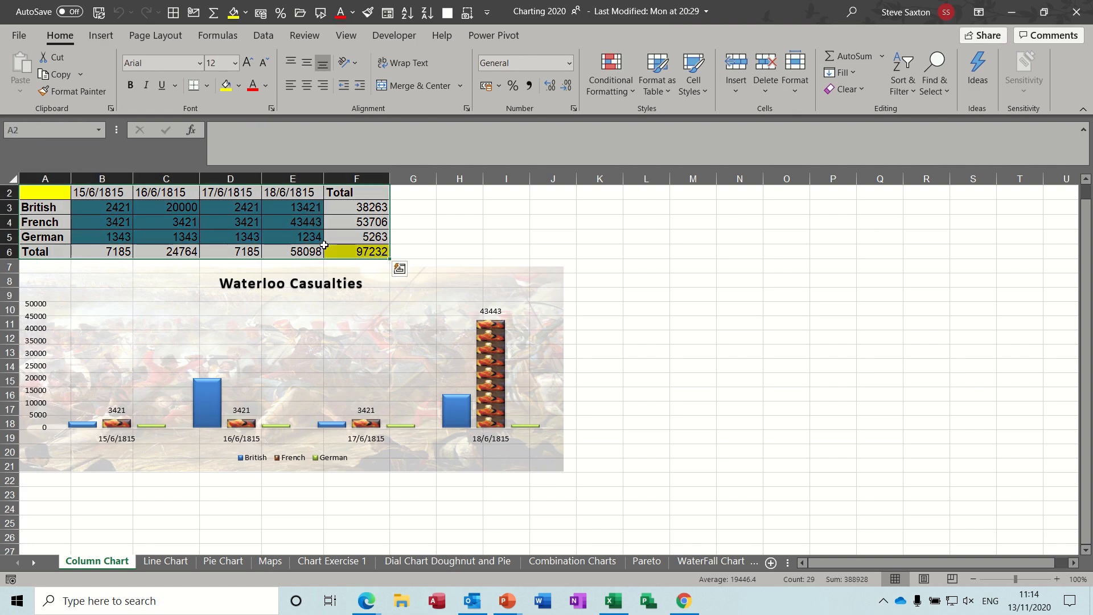
key("ctrl+c")
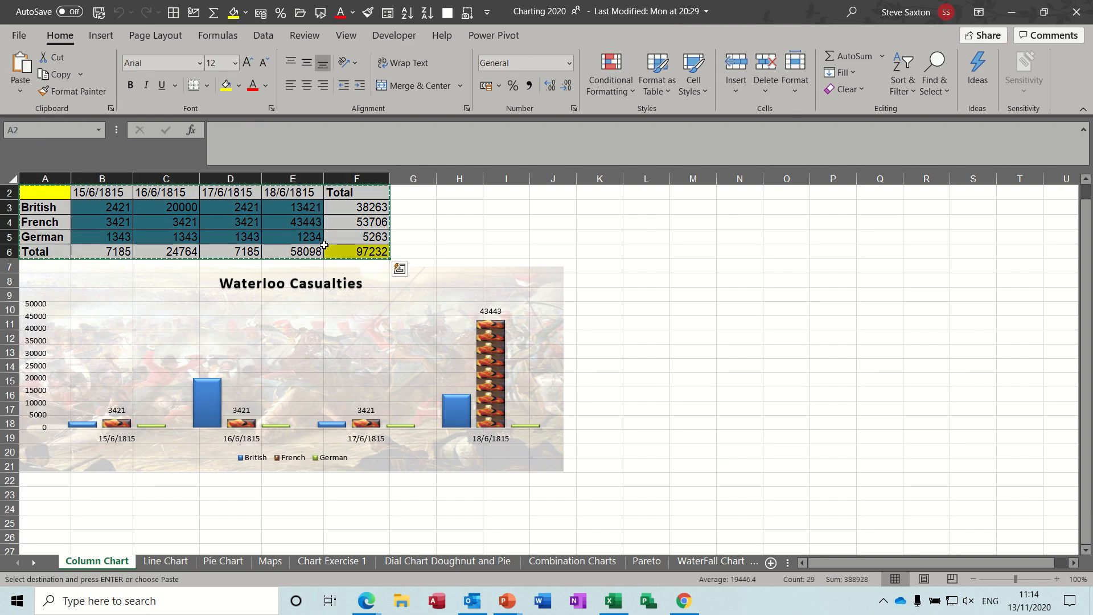
left_click(509, 603)
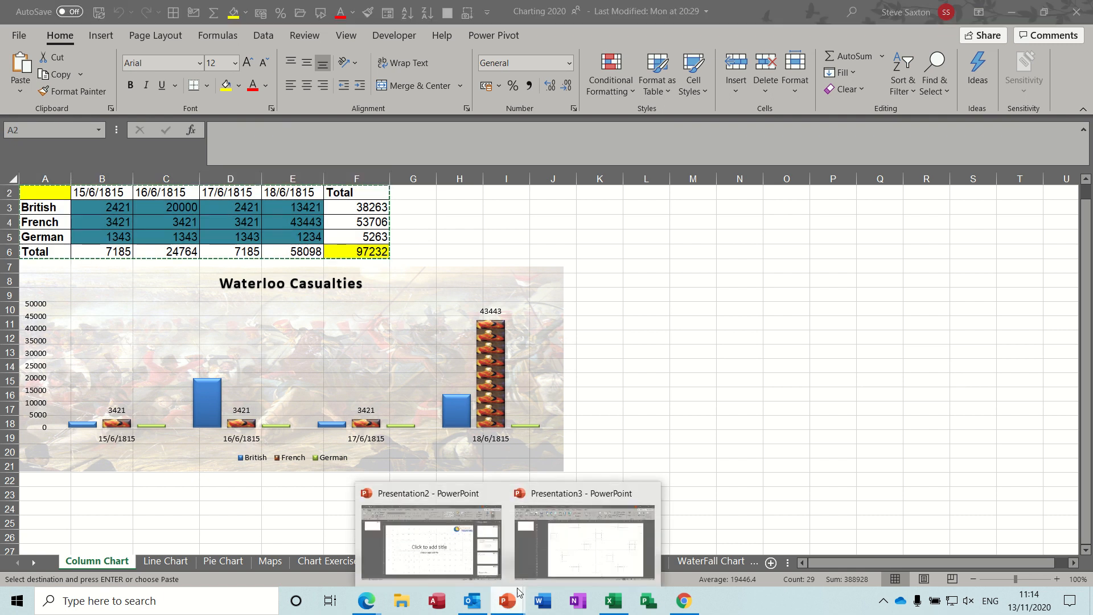
left_click(574, 549)
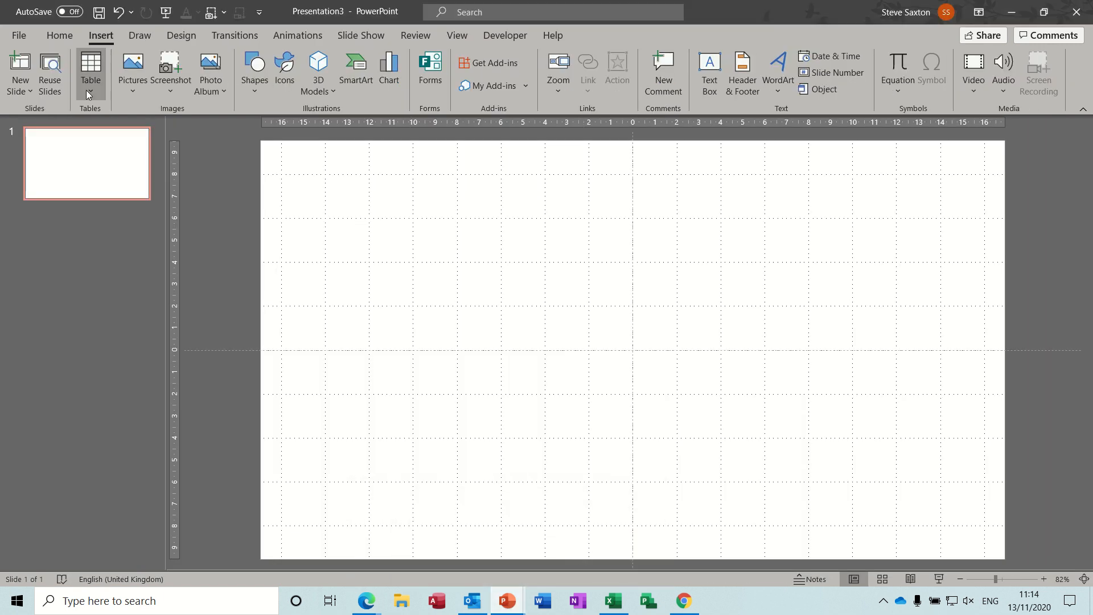
- Paste the table onto the slide as a linked Microsoft Excel Worksheet Object and move it to the slide's upper left
left_click(61, 35)
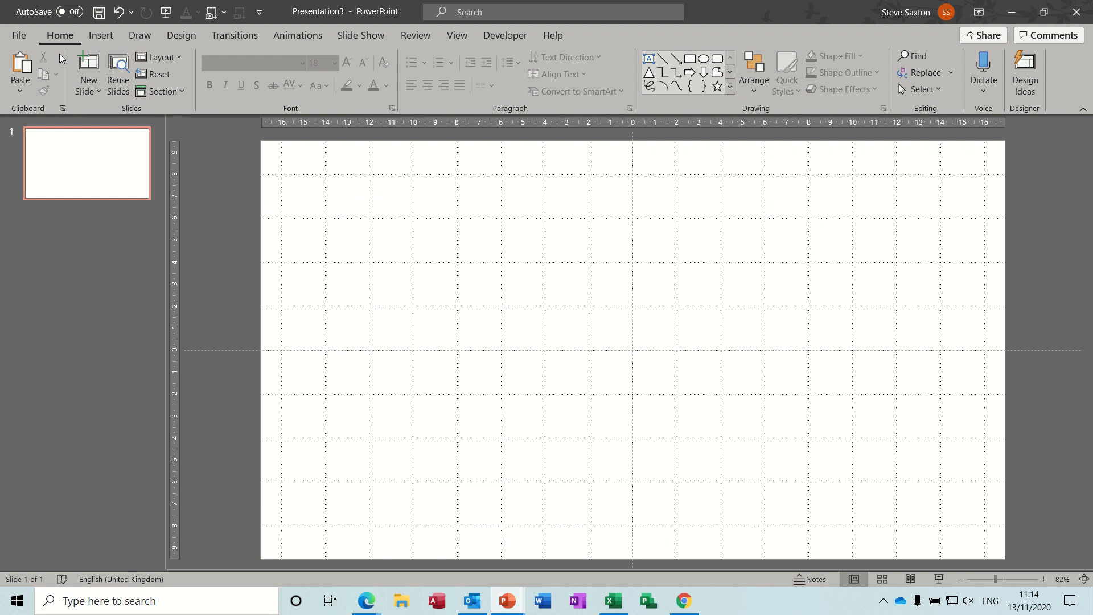
left_click(22, 93)
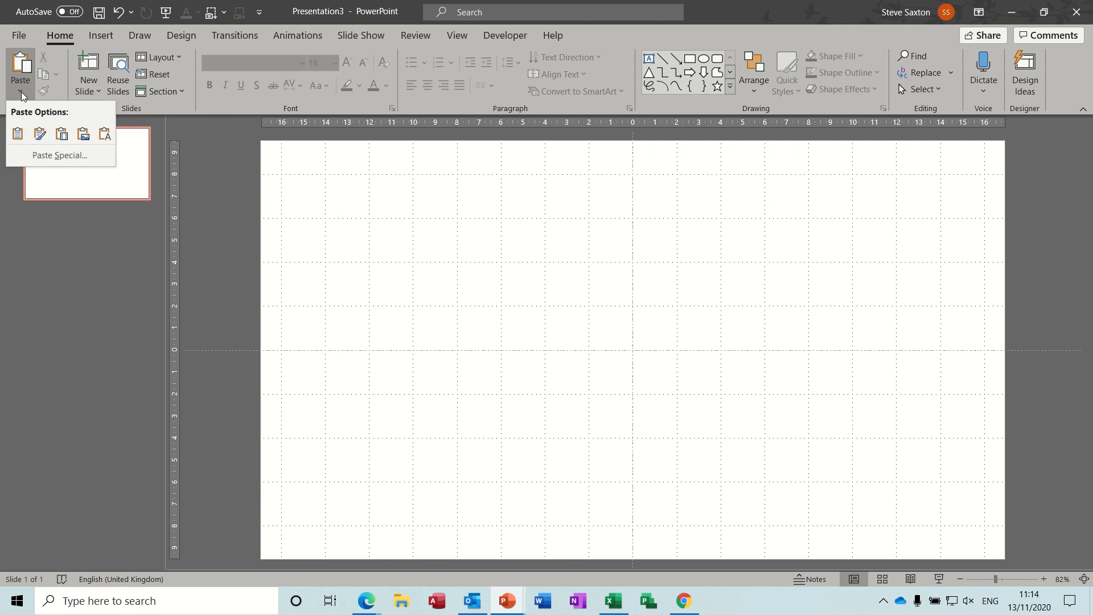
left_click(49, 160)
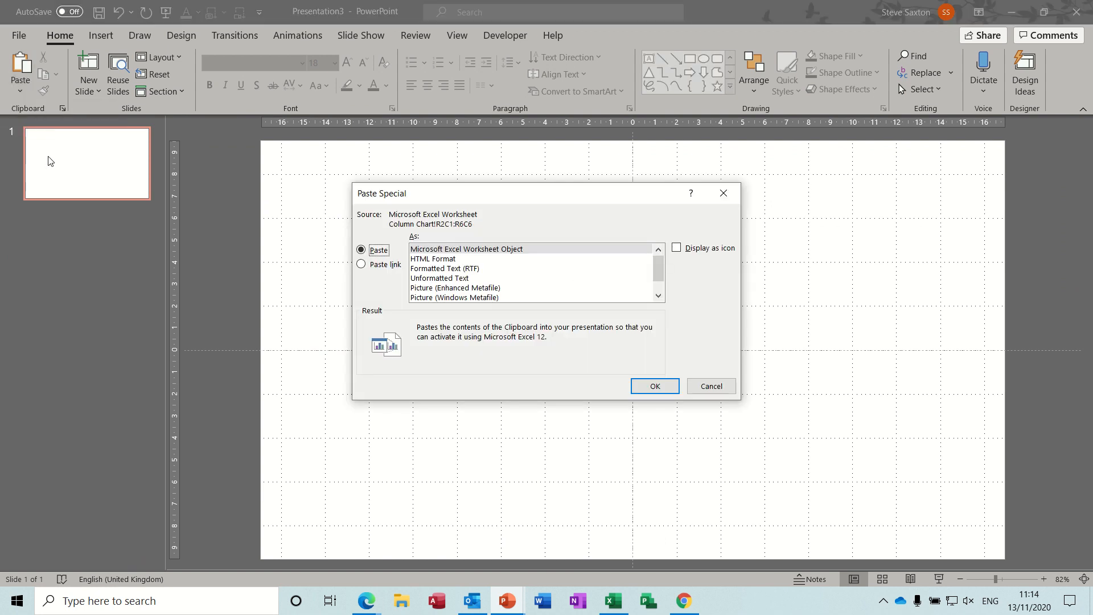
left_click(362, 265)
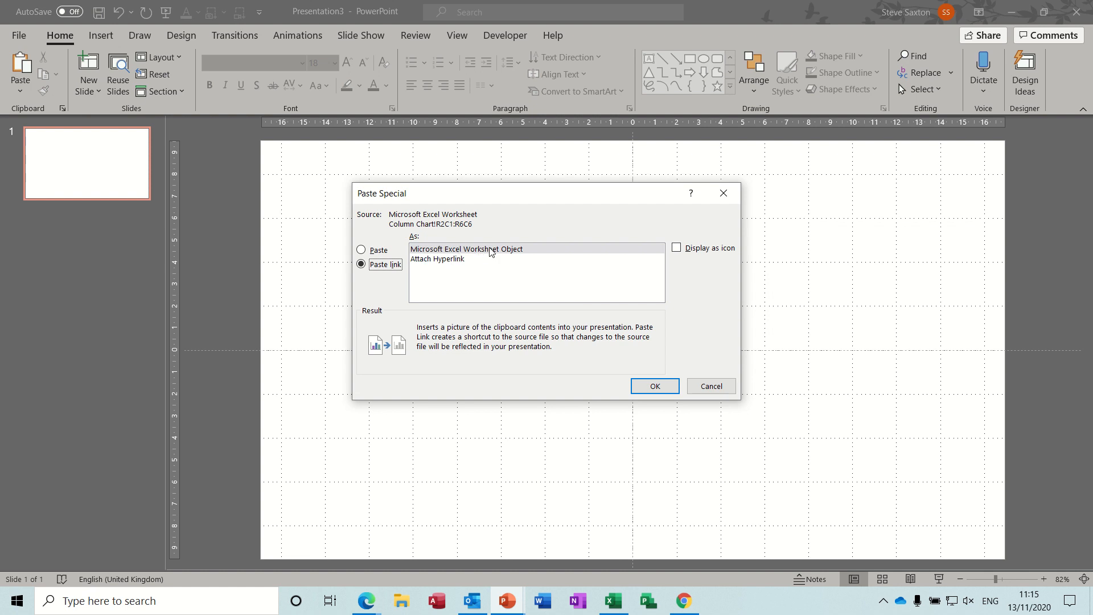
left_click(653, 387)
left_click_drag(612, 347, 445, 199)
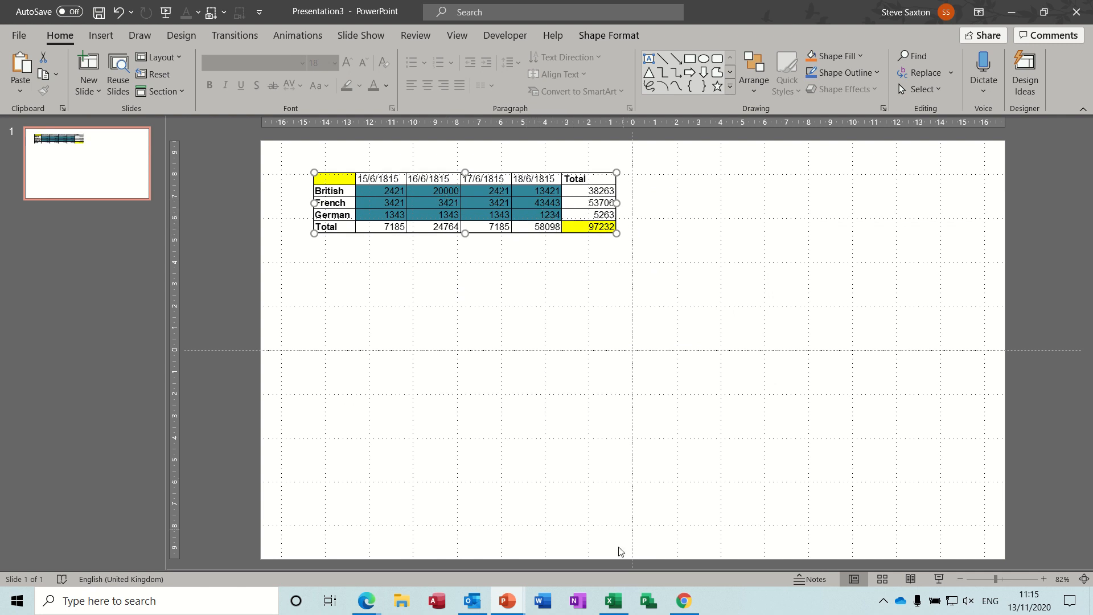
- Switch back to the Excel workbook and set the German figure for 18/6/1815 in cell E5 to 1111
left_click(614, 601)
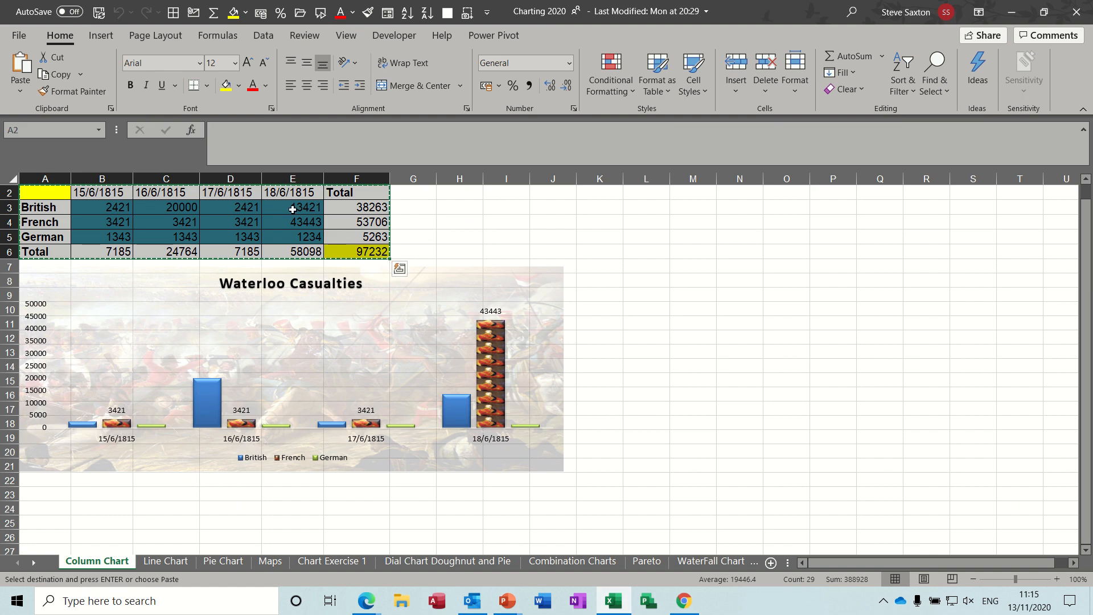
left_click(296, 233)
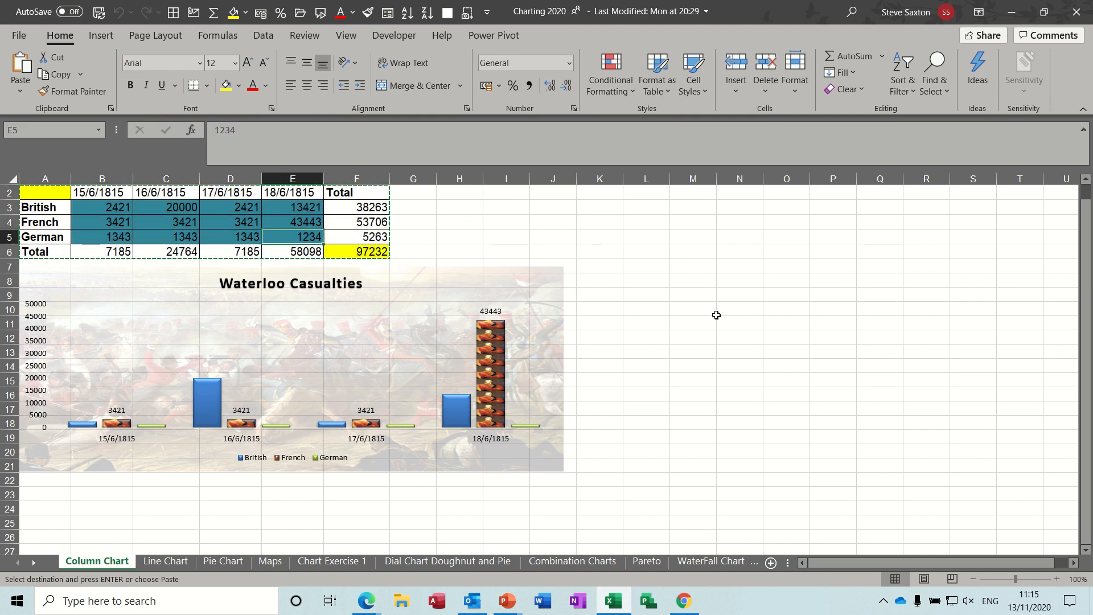
type("1111")
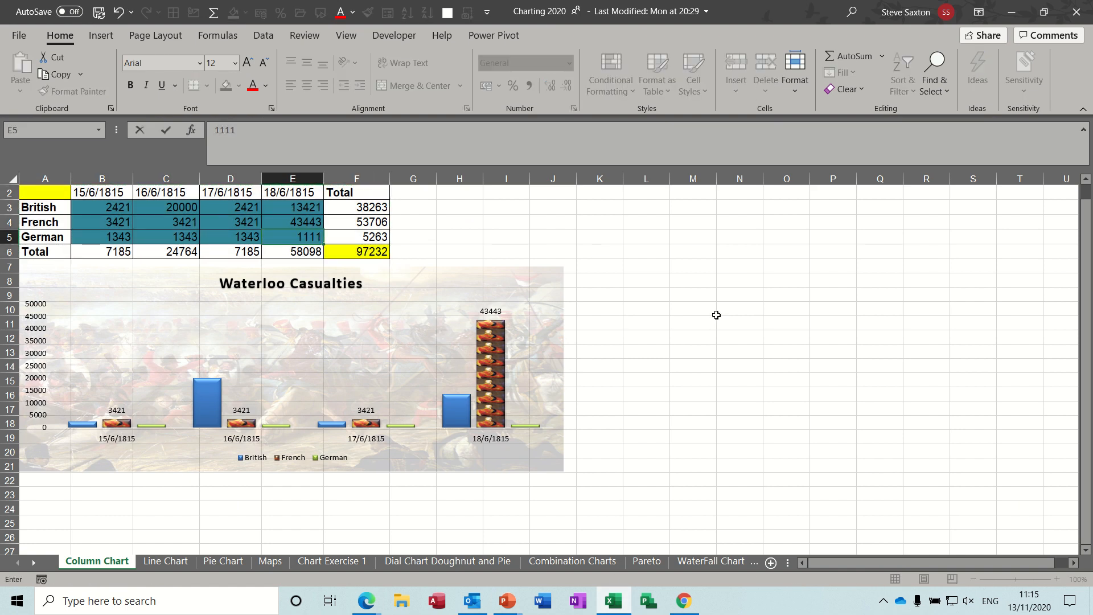
key("Return")
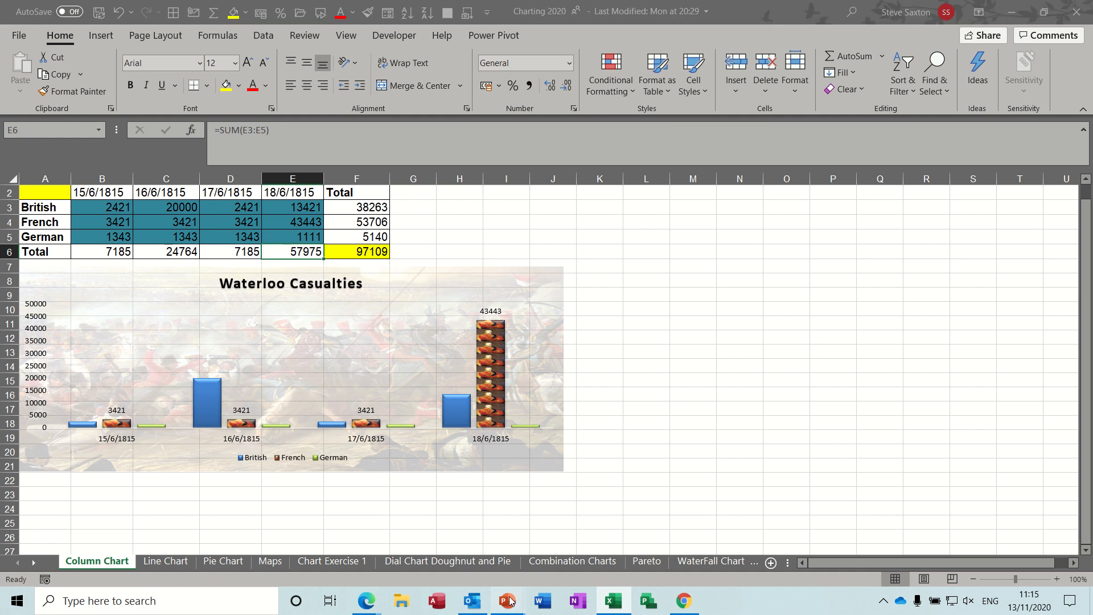
- Switch to Presentation3 in PowerPoint, check the linked table's German figures and totals, and deselect the table
mouse_move(509, 599)
left_click(561, 549)
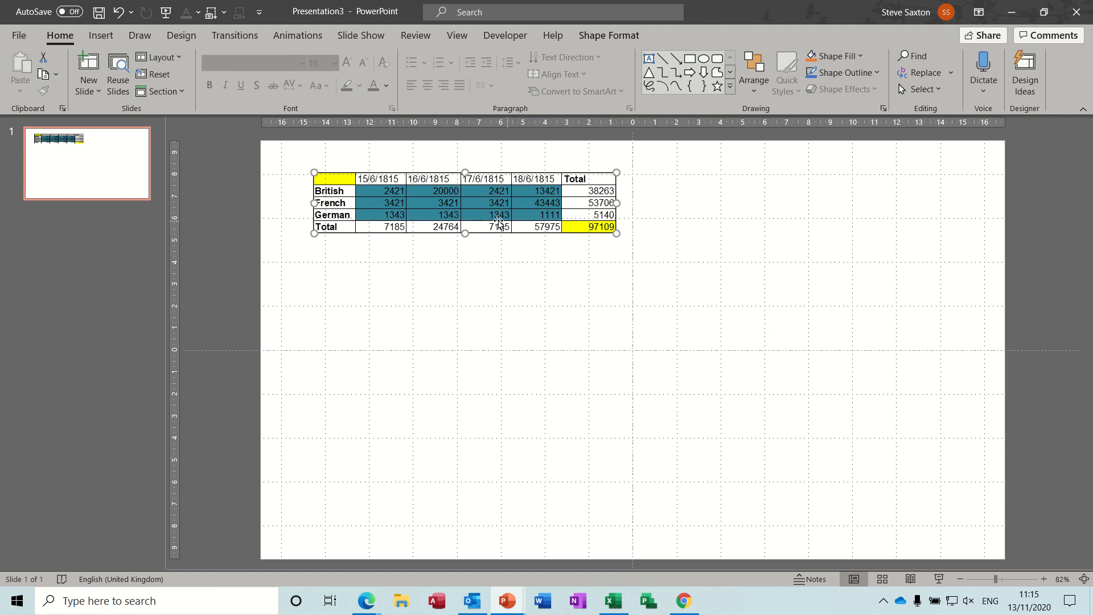
left_click(498, 266)
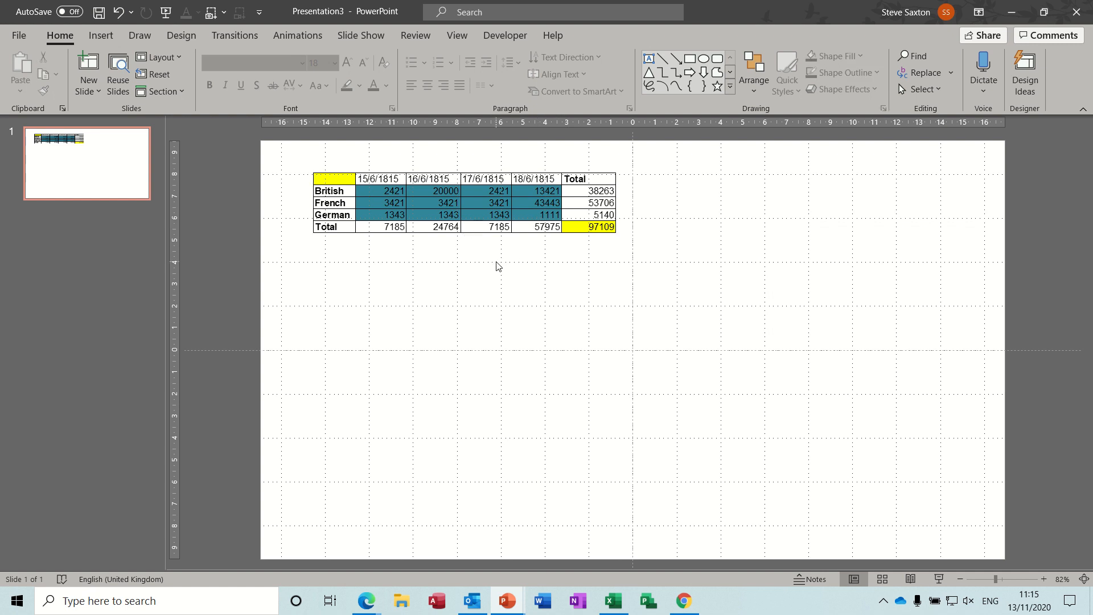
- Copy the Waterloo Casualties chart from the Excel workbook and switch to Presentation3 in PowerPoint
left_click(607, 596)
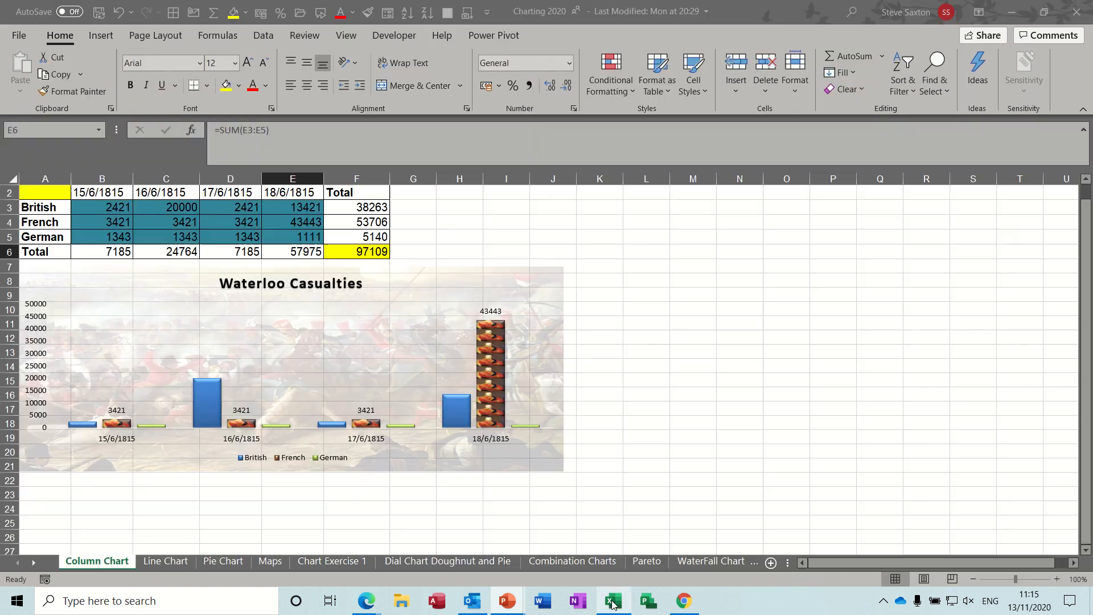
left_click(559, 277)
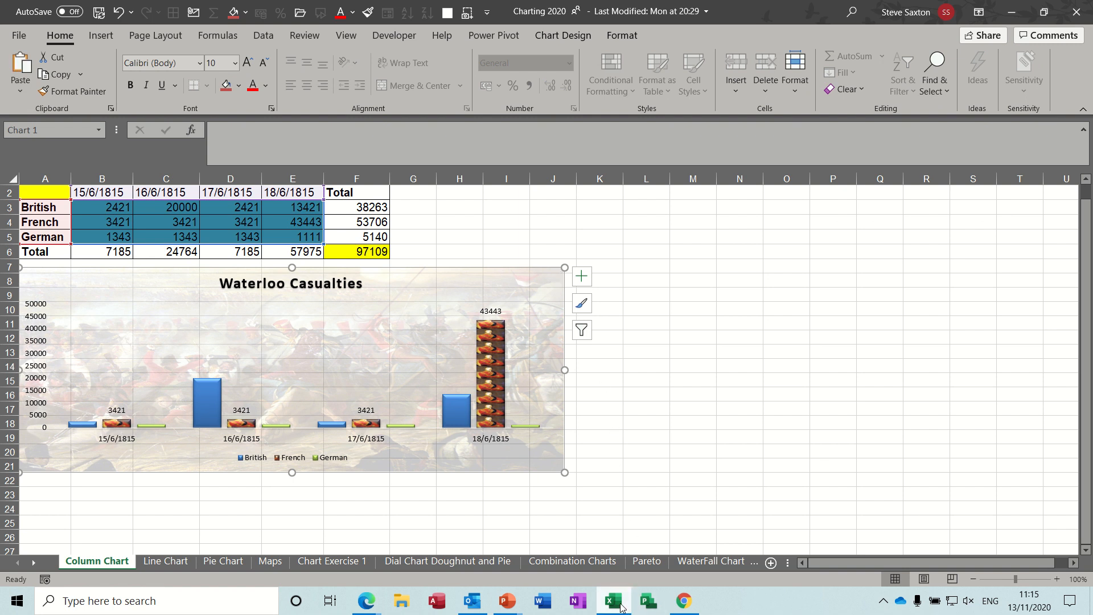
left_click(508, 601)
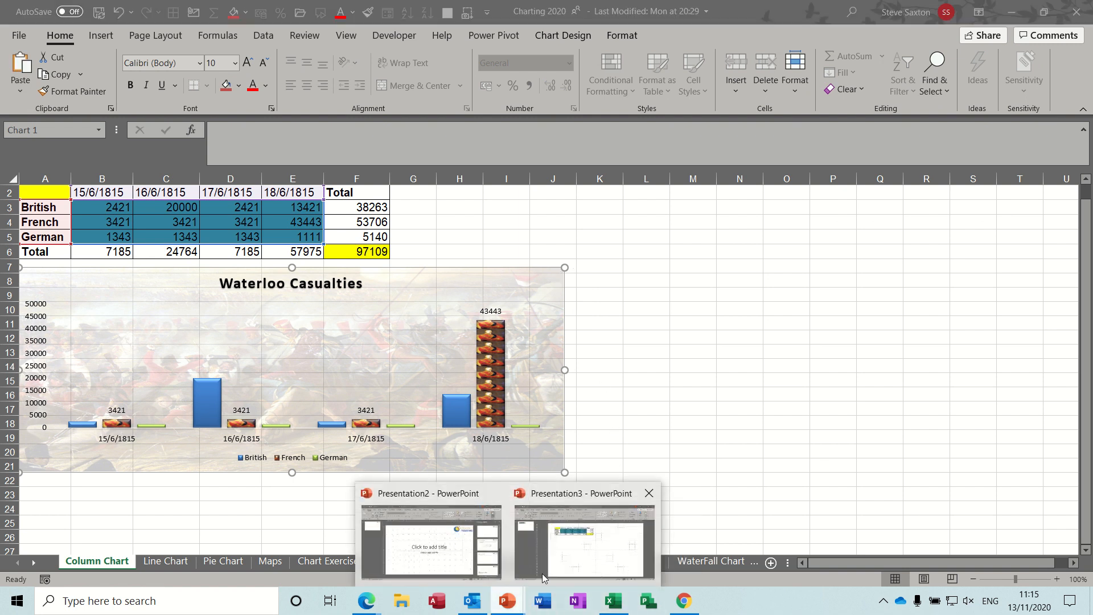
left_click(544, 576)
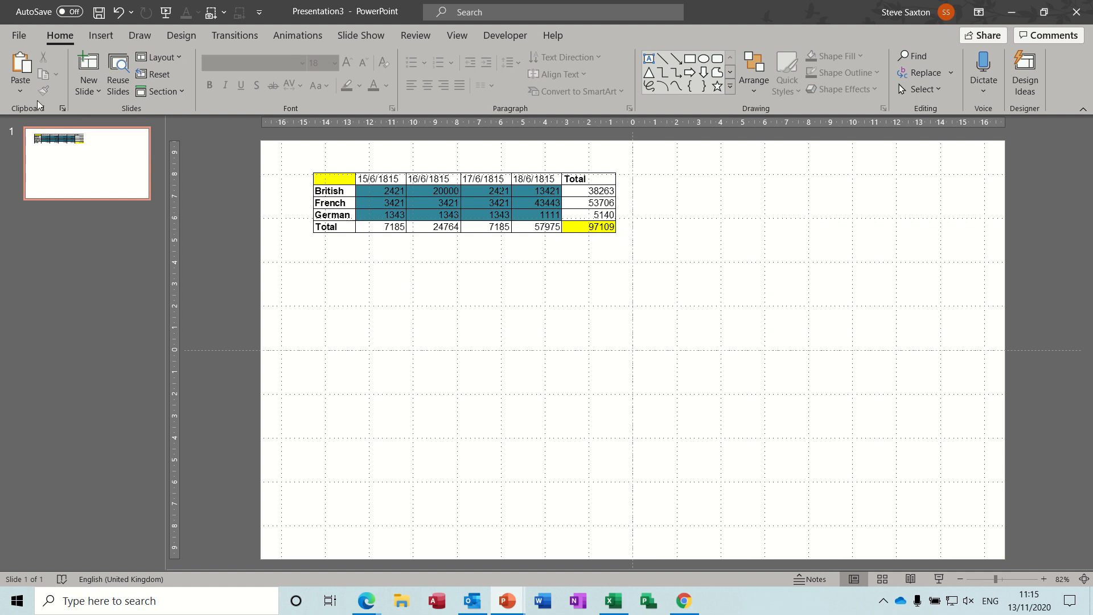
- Paste the chart as a linked Microsoft Excel Chart Object and place it below the table, aligned with its left edge
left_click(20, 89)
left_click(45, 162)
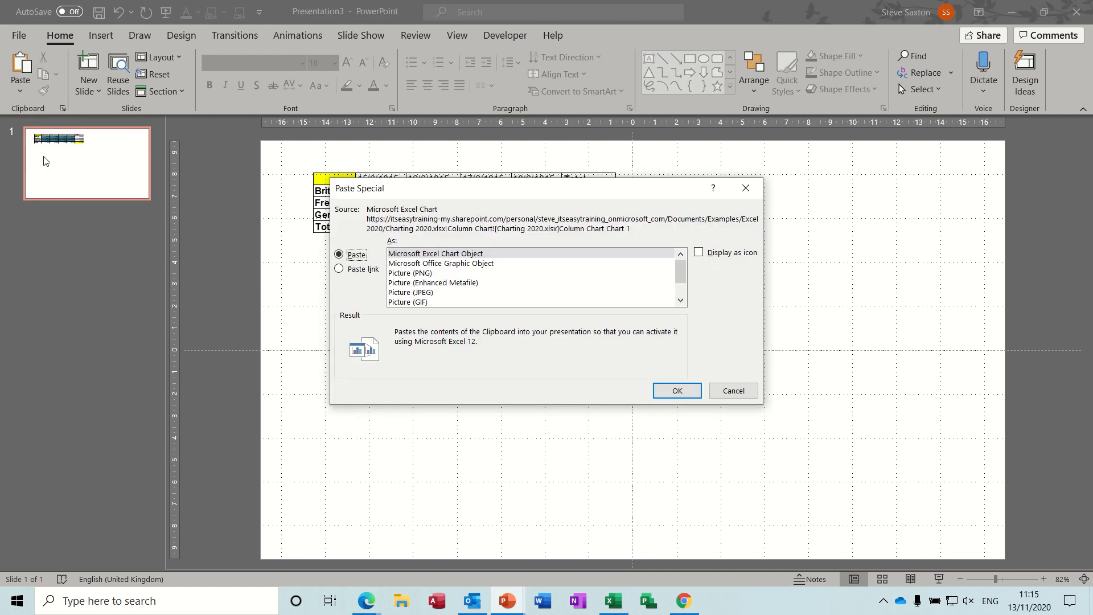
left_click(340, 270)
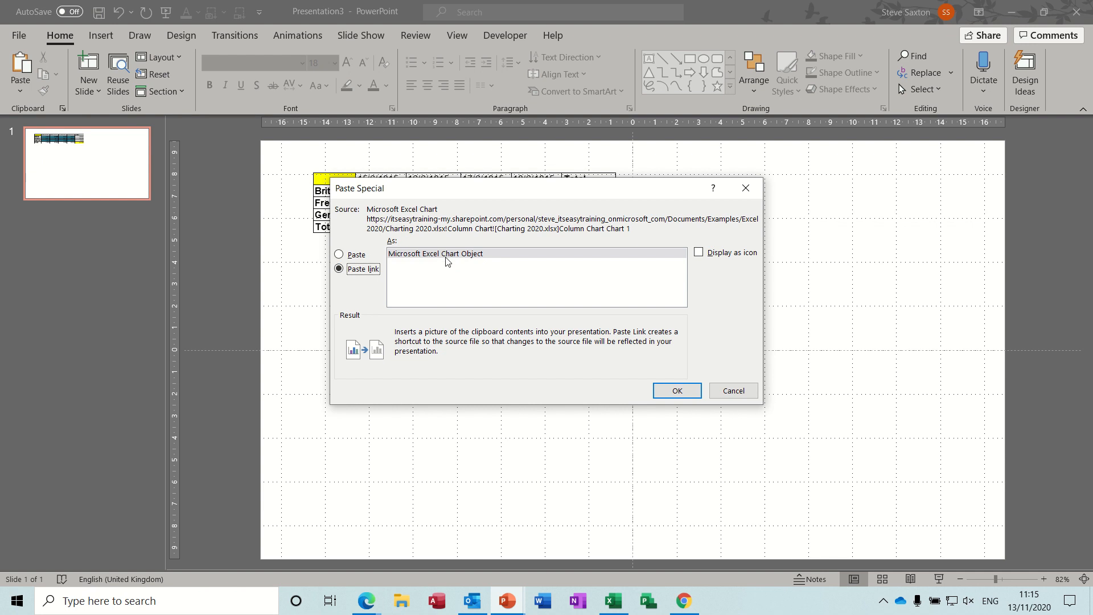
left_click(669, 391)
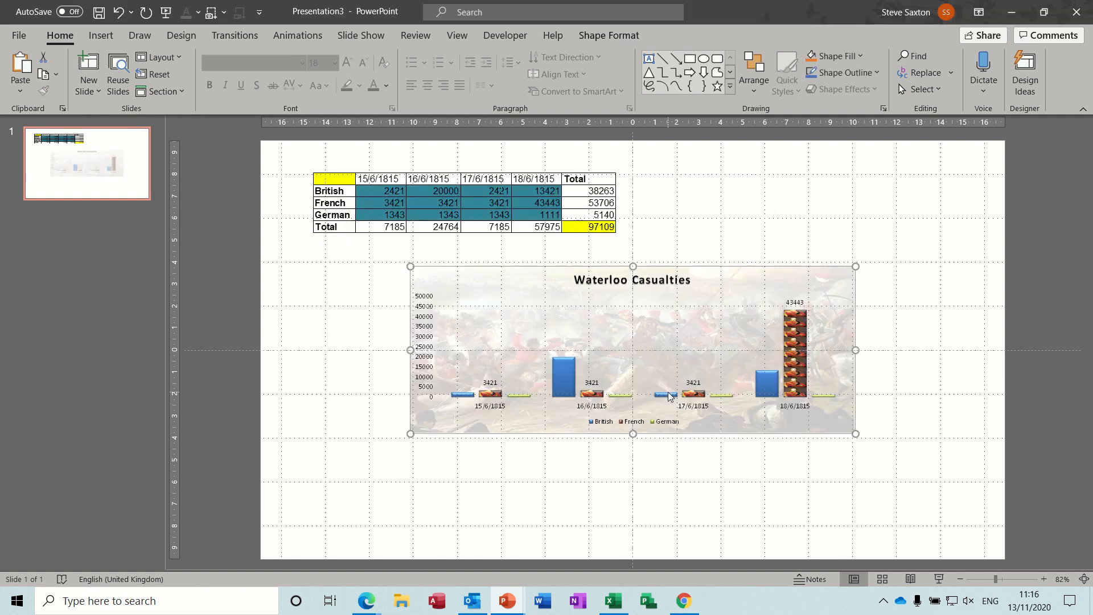
left_click_drag(749, 276, 650, 264)
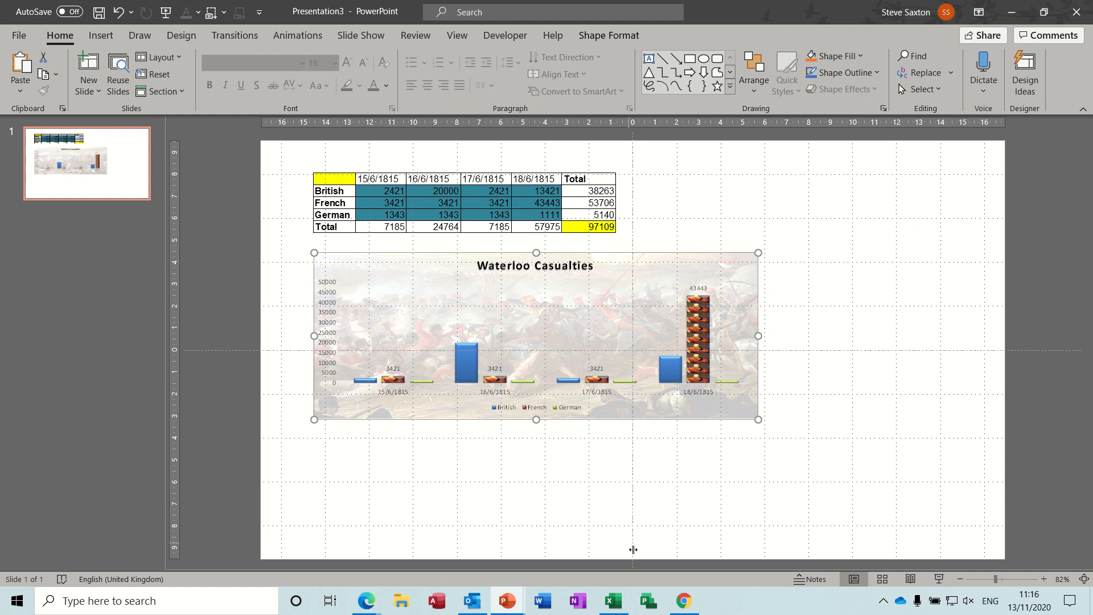
- In the Excel workbook, clear the British figures for 16/6/1815 and 18/6/1815 and the French figure for 18/6/1815
left_click(613, 601)
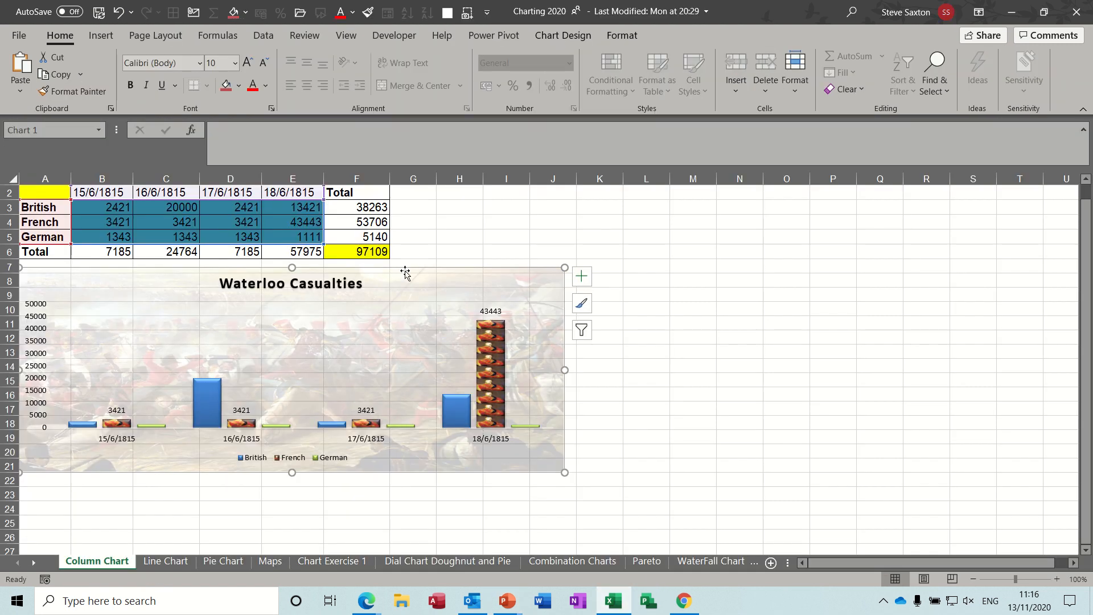
left_click(191, 208)
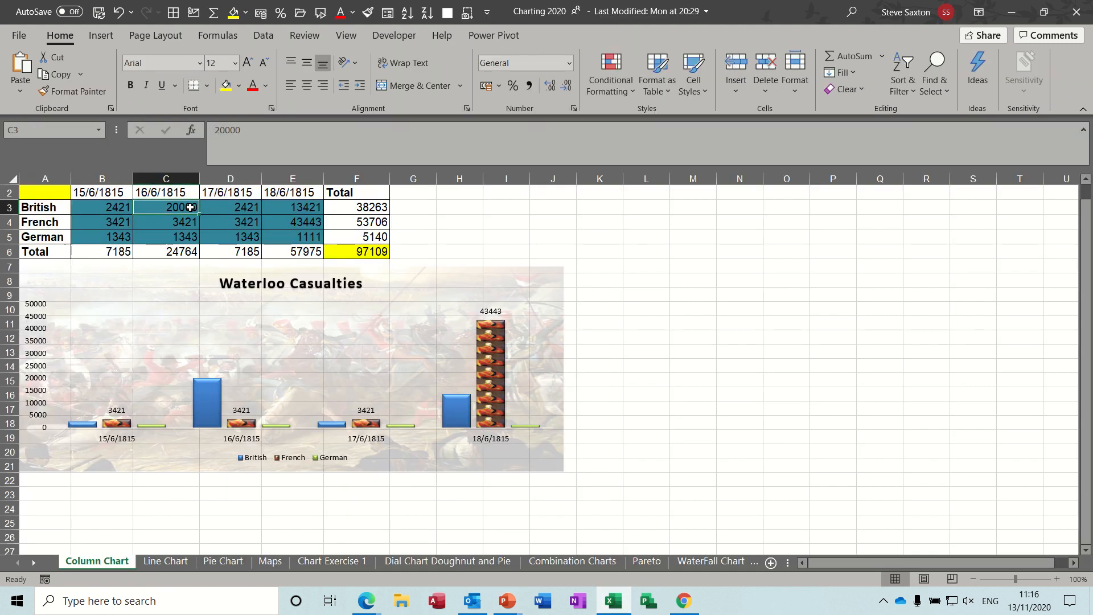
key("Delete")
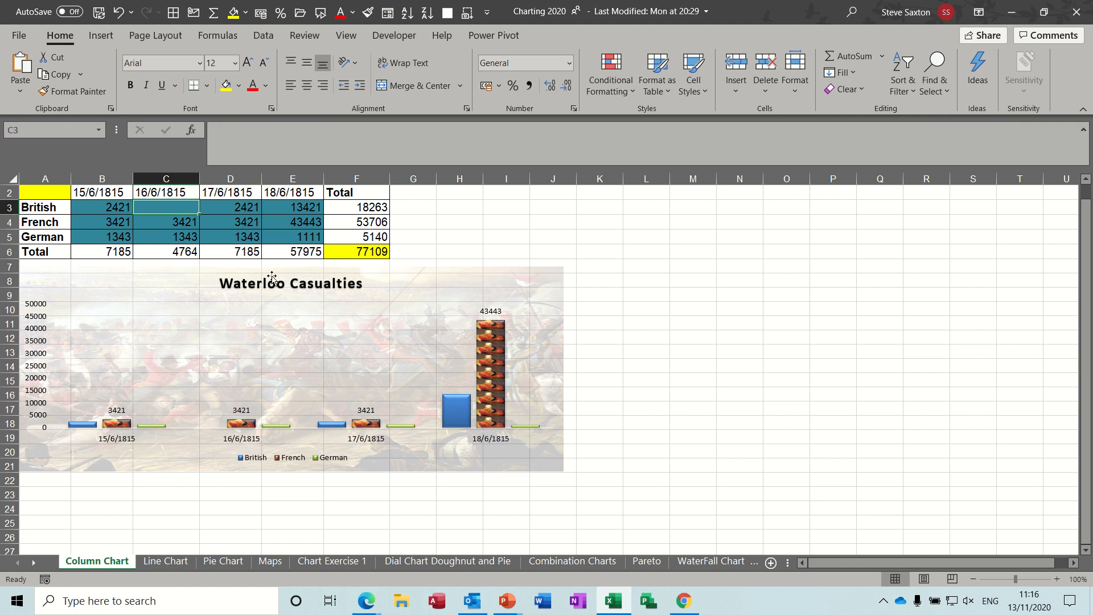
left_click(273, 315)
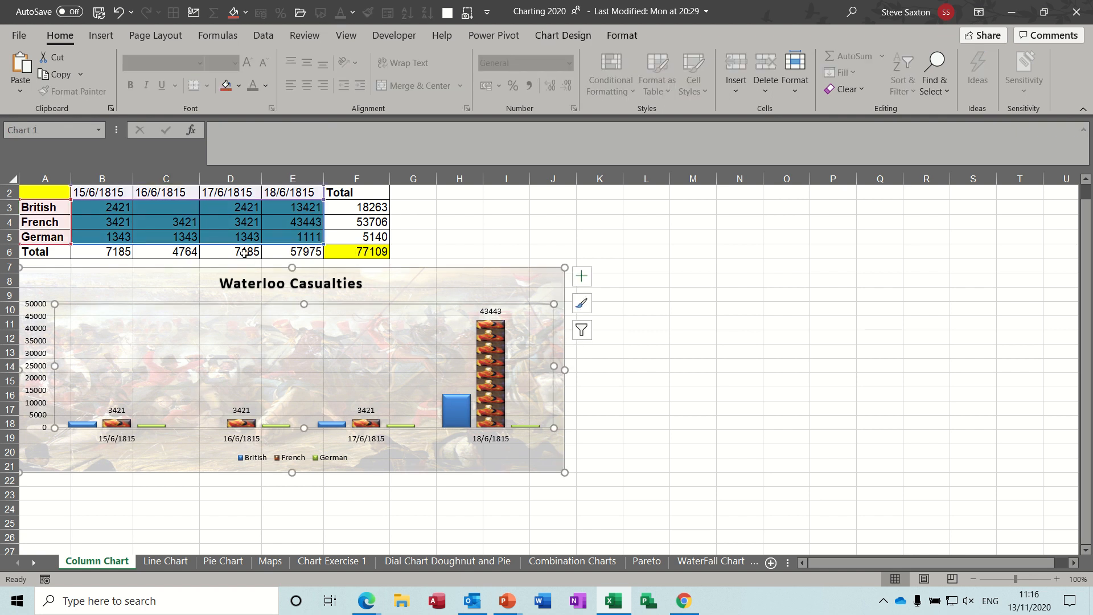
left_click(248, 210)
left_click(296, 207)
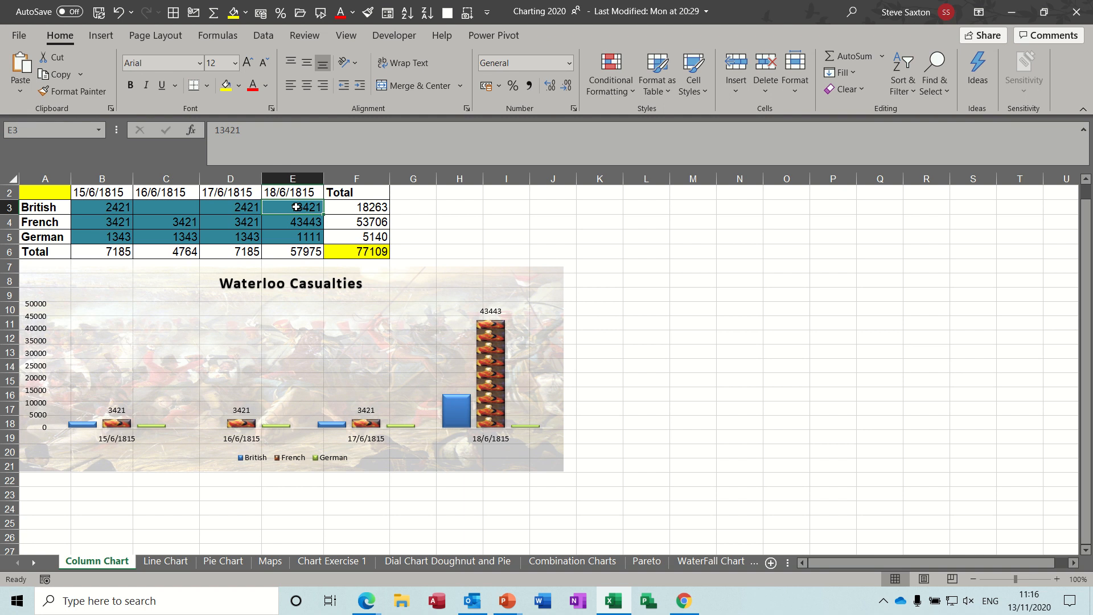
key("Delete")
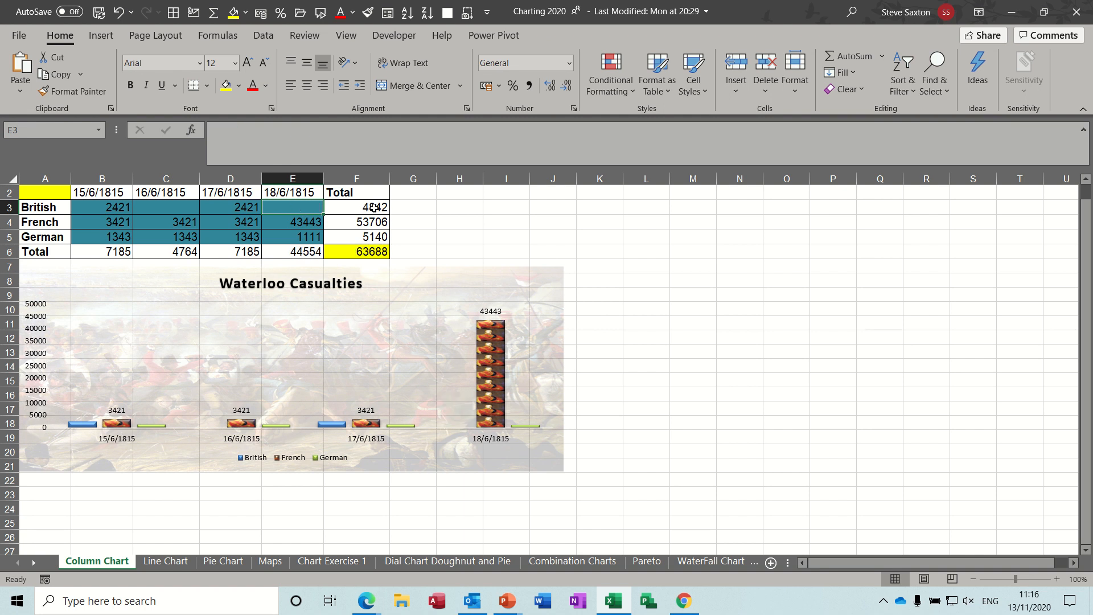
left_click(374, 207)
left_click(312, 223)
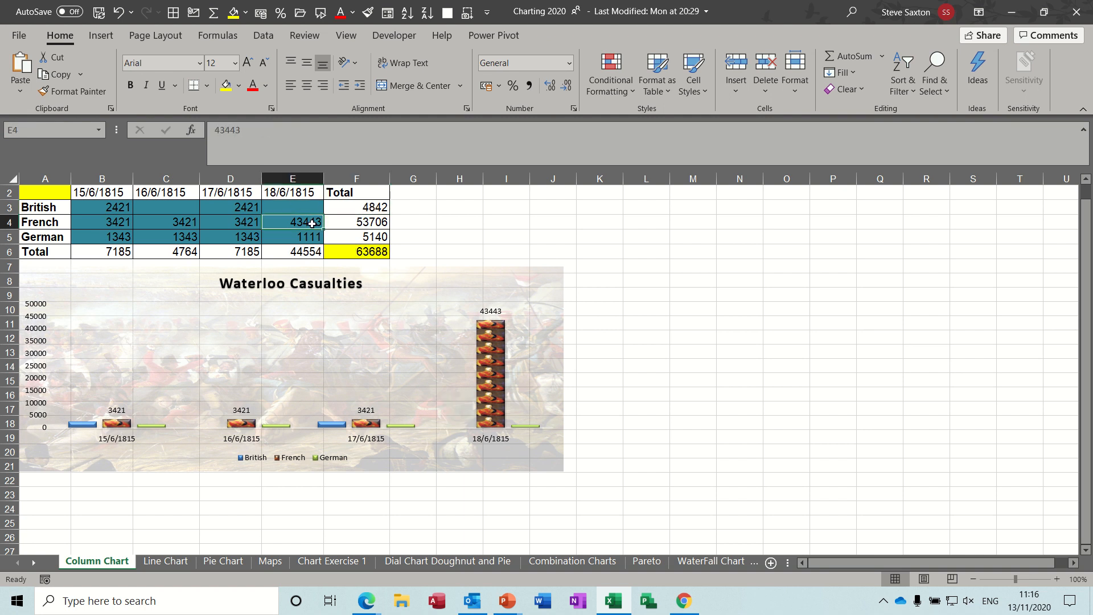
key("Delete")
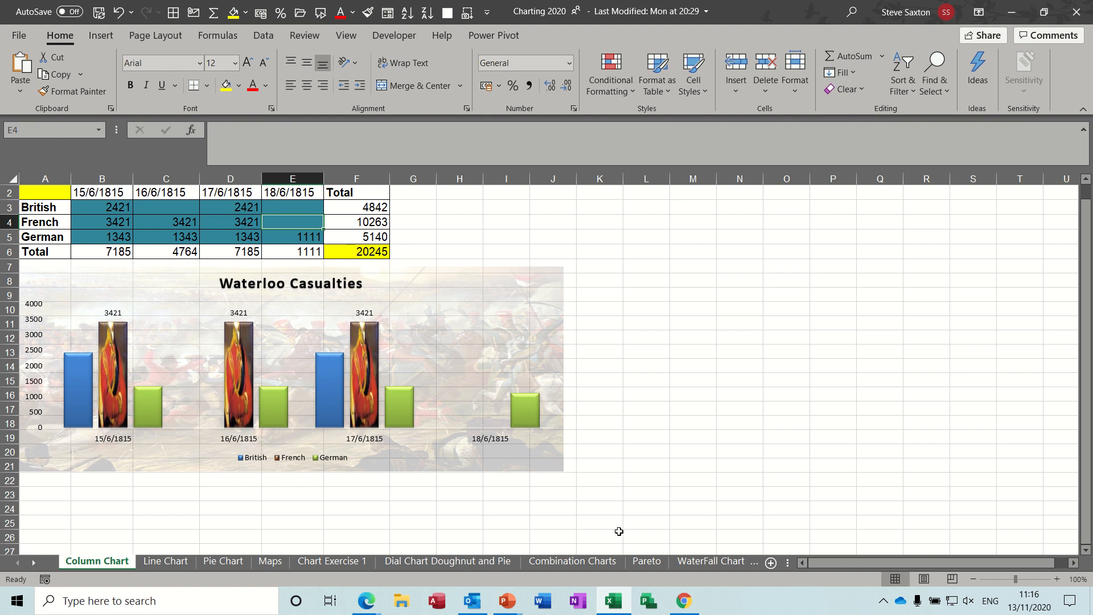
- Switch to Presentation3 in PowerPoint and add a blank slide after slide 1
left_click(507, 601)
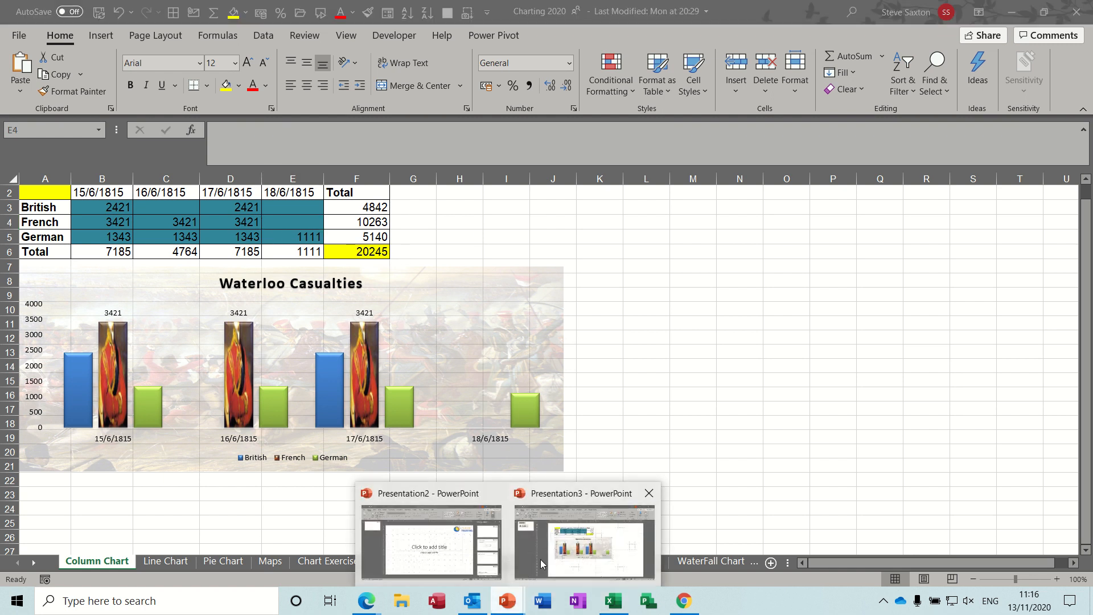
left_click(579, 548)
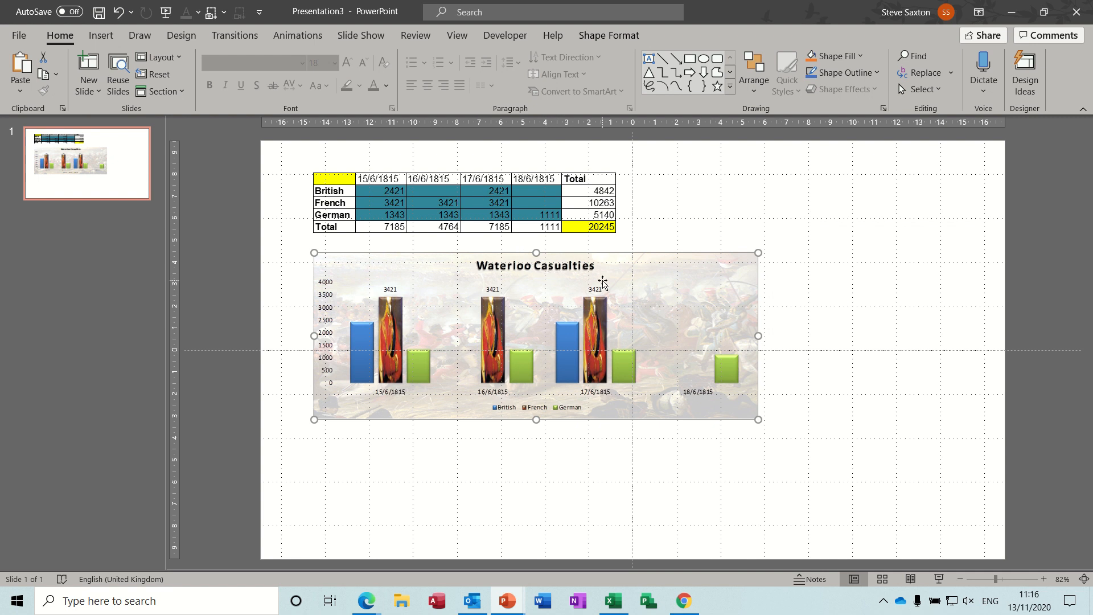
left_click(130, 176)
key("Return")
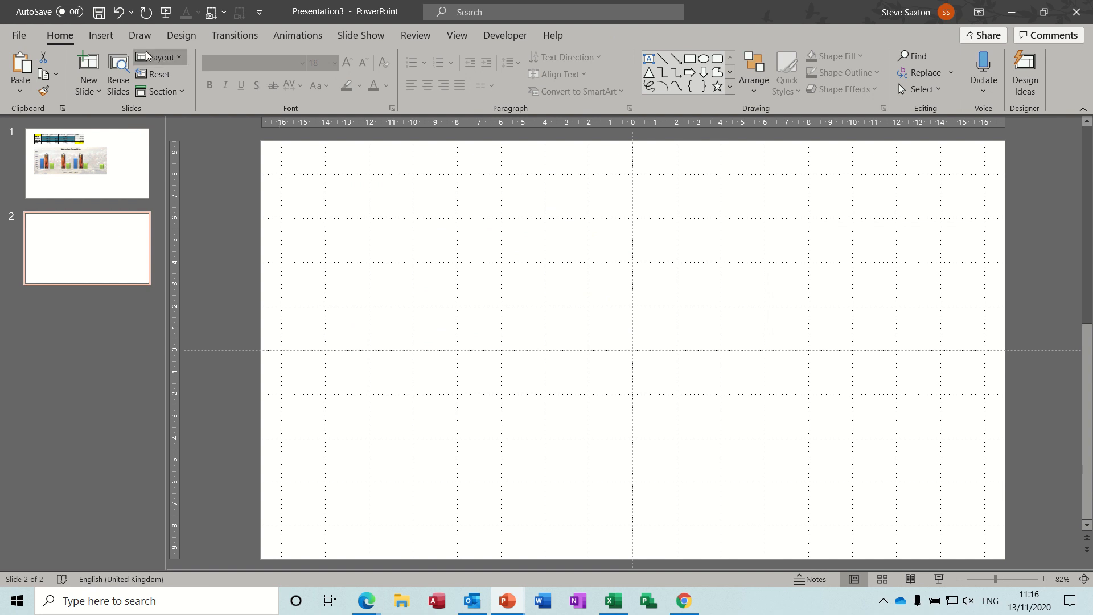
- Insert the Conditional Formatting 2020 workbook from the Examples > Excel 2020 folder into slide 2 as a linked object created from file
left_click(103, 36)
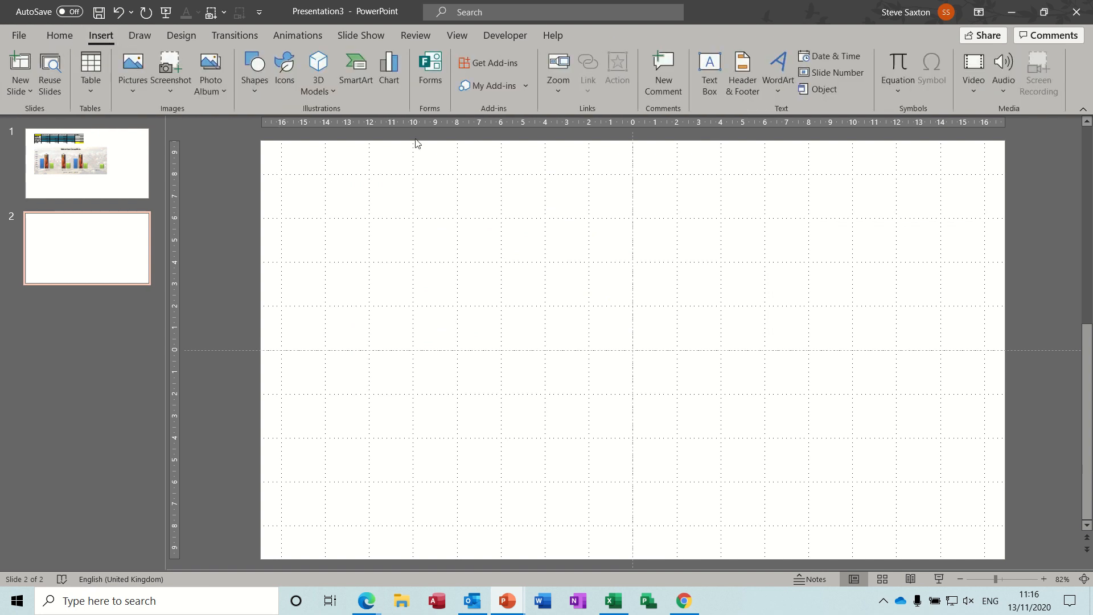
left_click(824, 89)
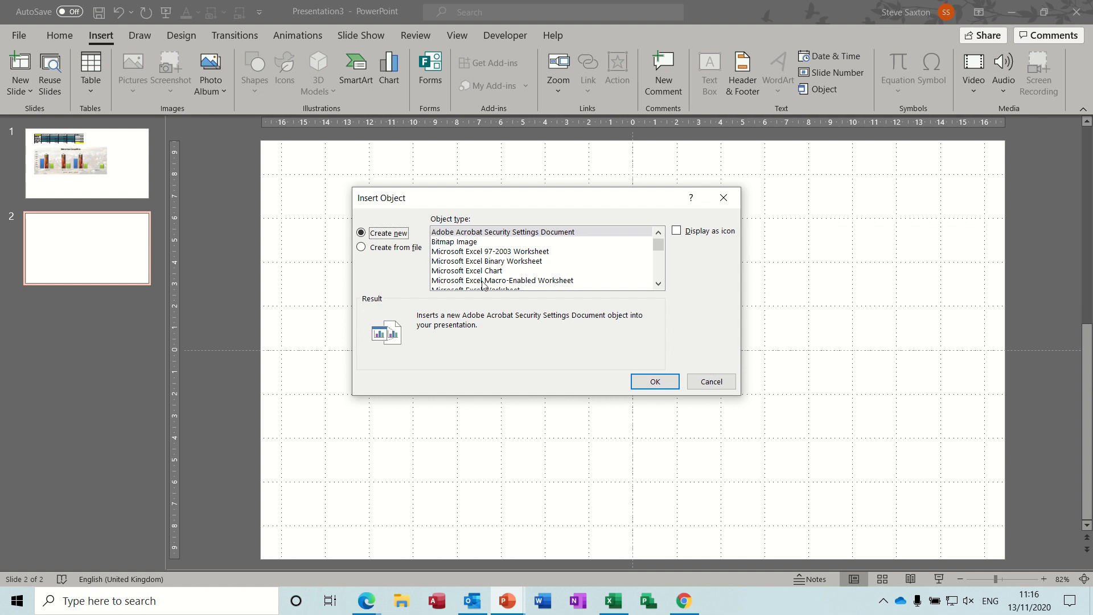
left_click(392, 251)
left_click(452, 260)
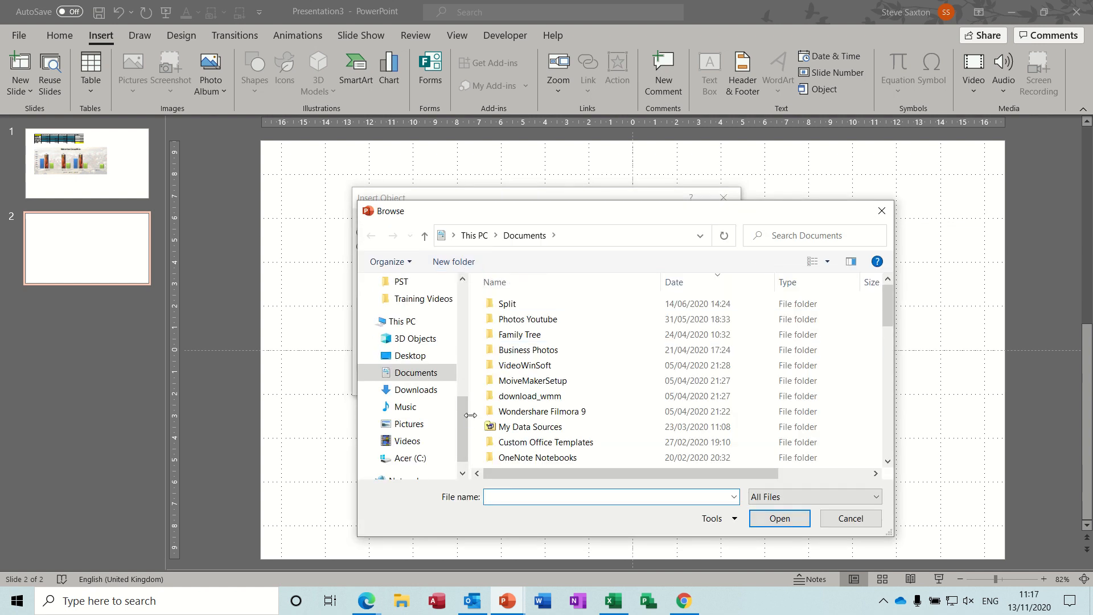
left_click_drag(462, 418, 463, 395)
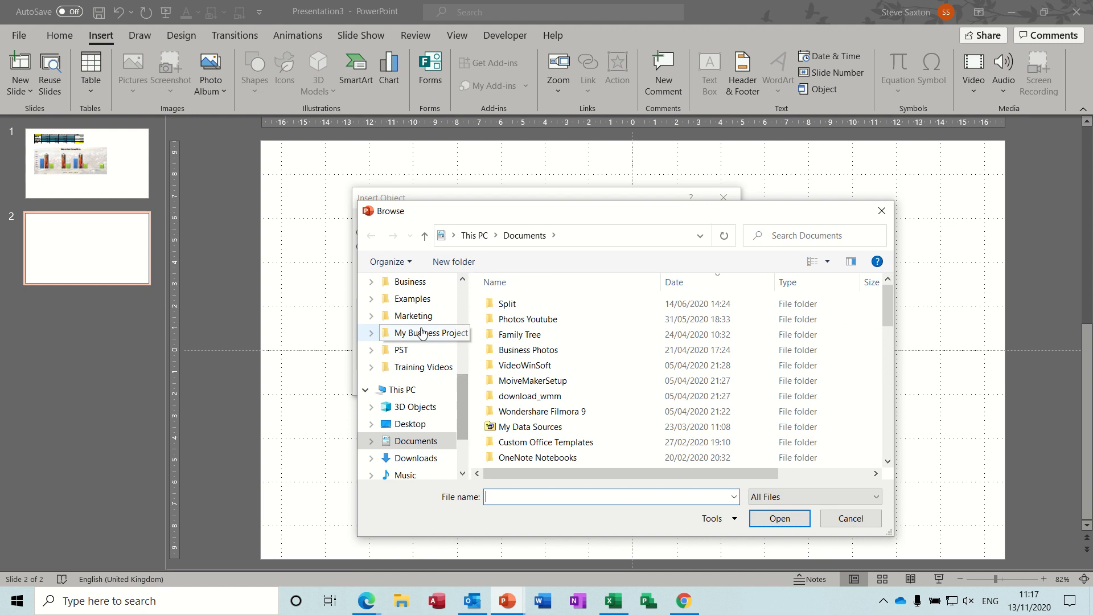
left_click(406, 305)
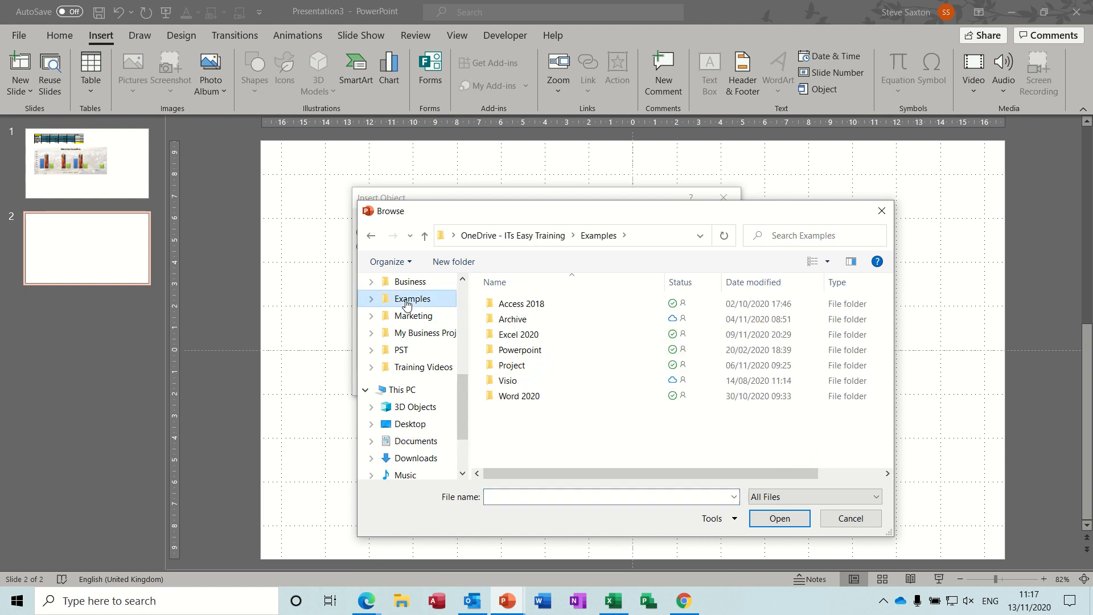
double_click(495, 319)
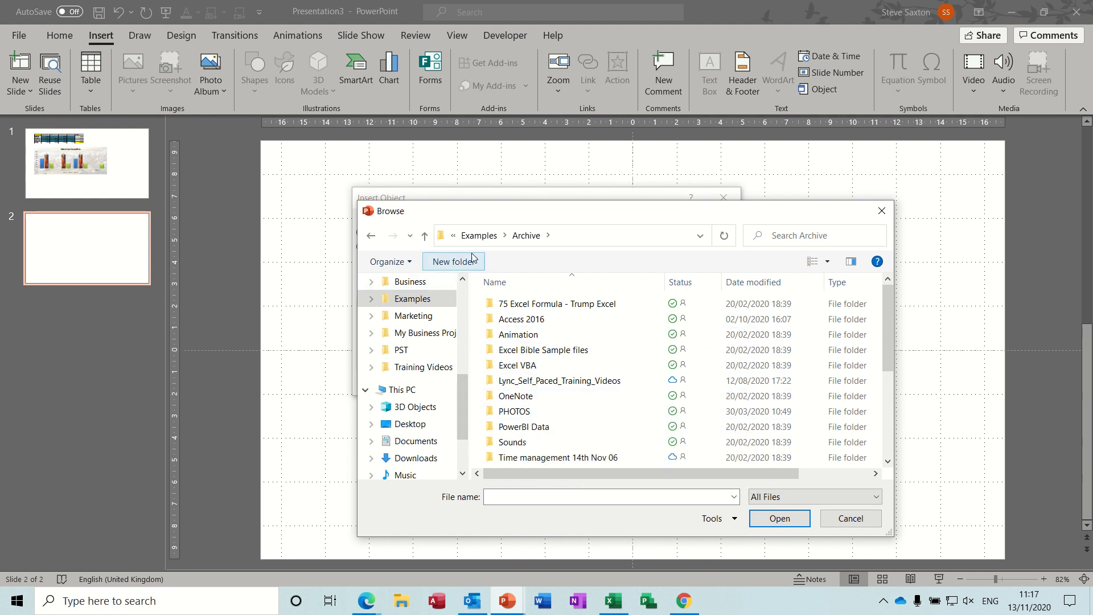
left_click(480, 238)
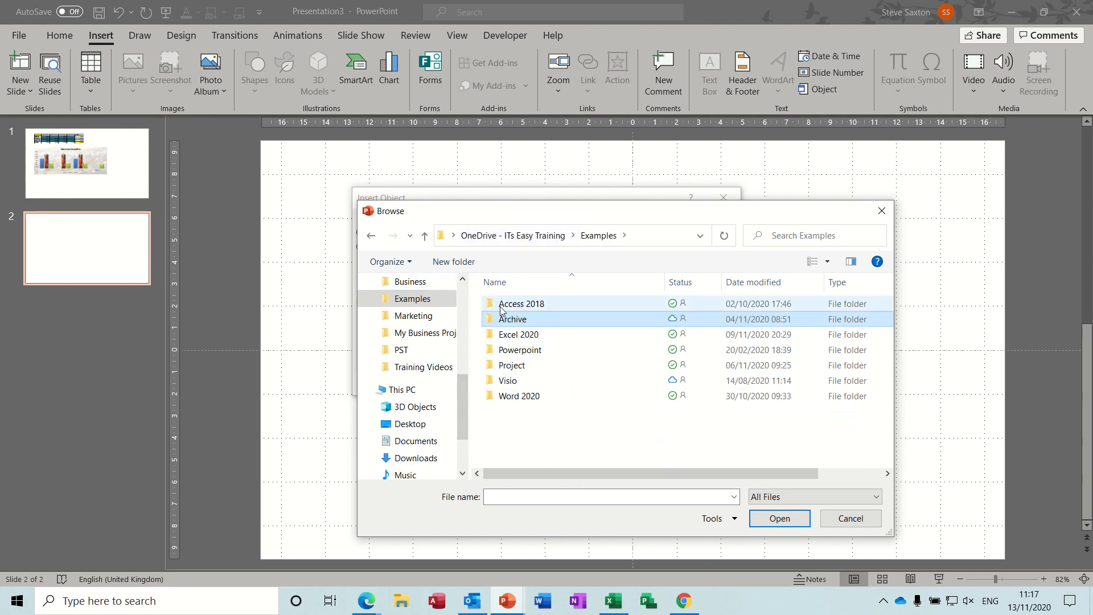
double_click(509, 335)
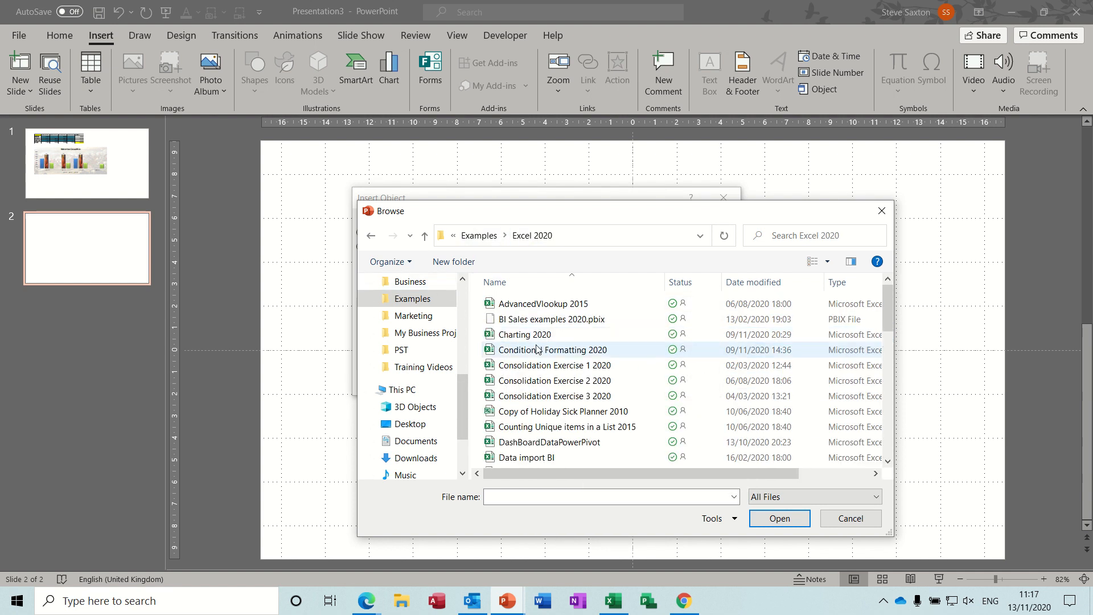
double_click(513, 351)
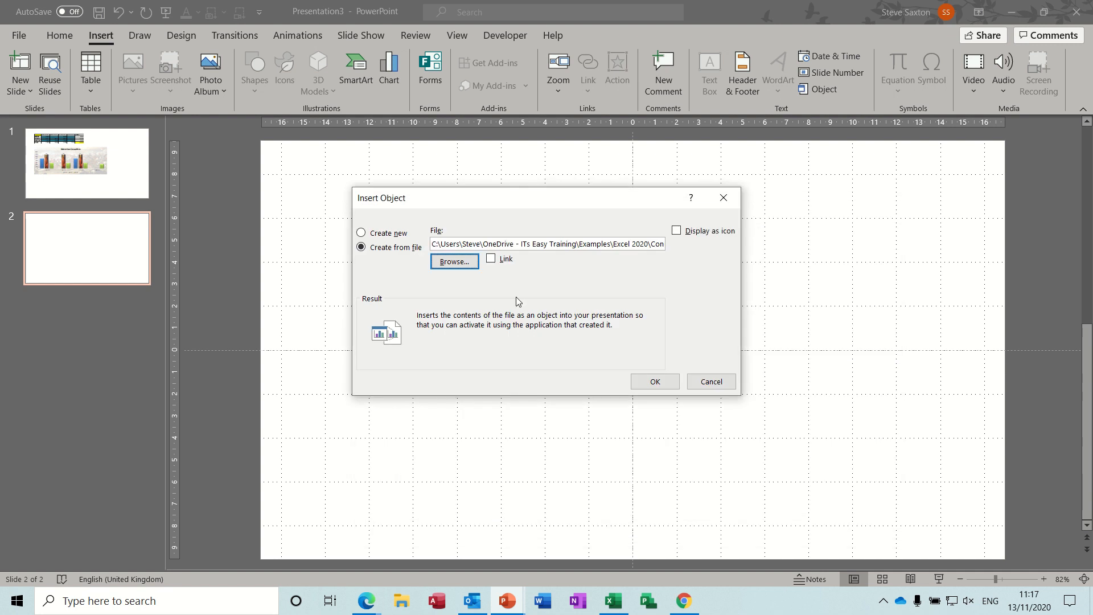
left_click(491, 259)
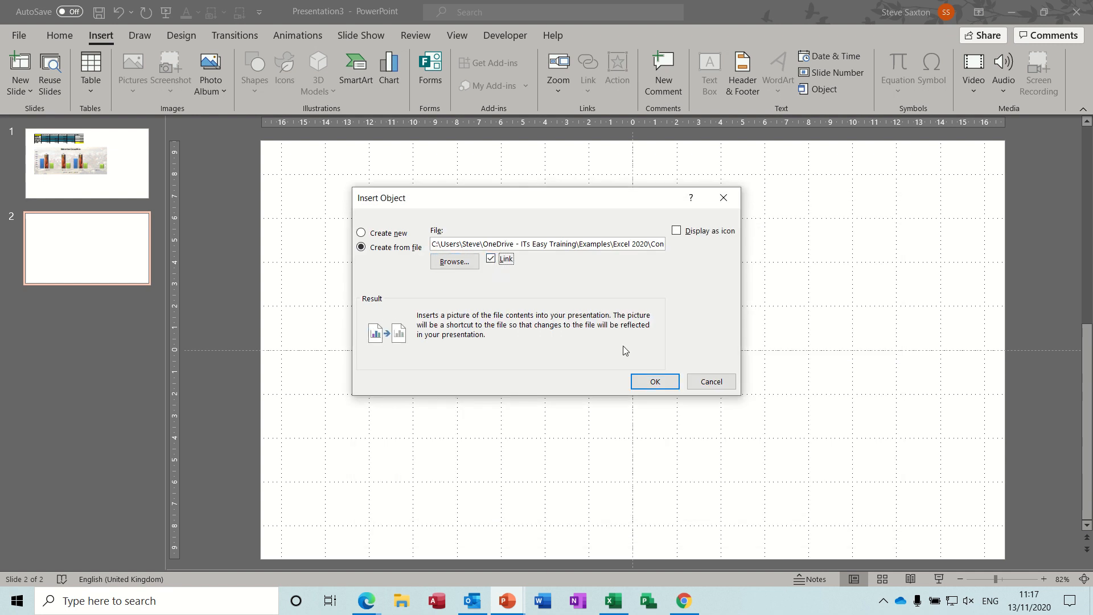
left_click(648, 382)
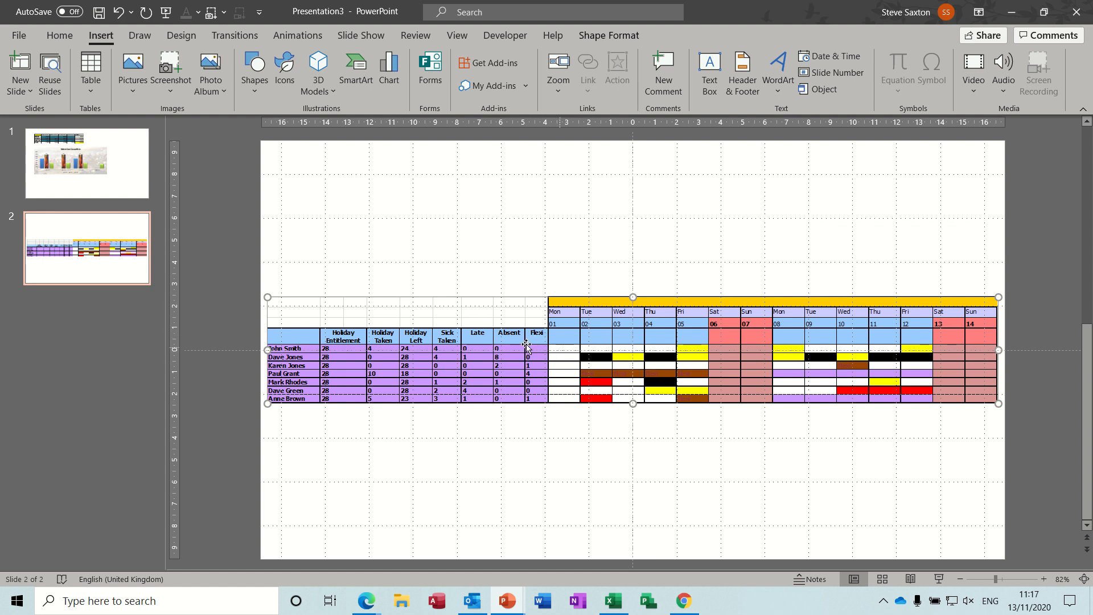
- Open the linked workbook from slide 2, make Booking planner its active sheet, close it, and move the object to the slide's upper part
left_click(600, 333)
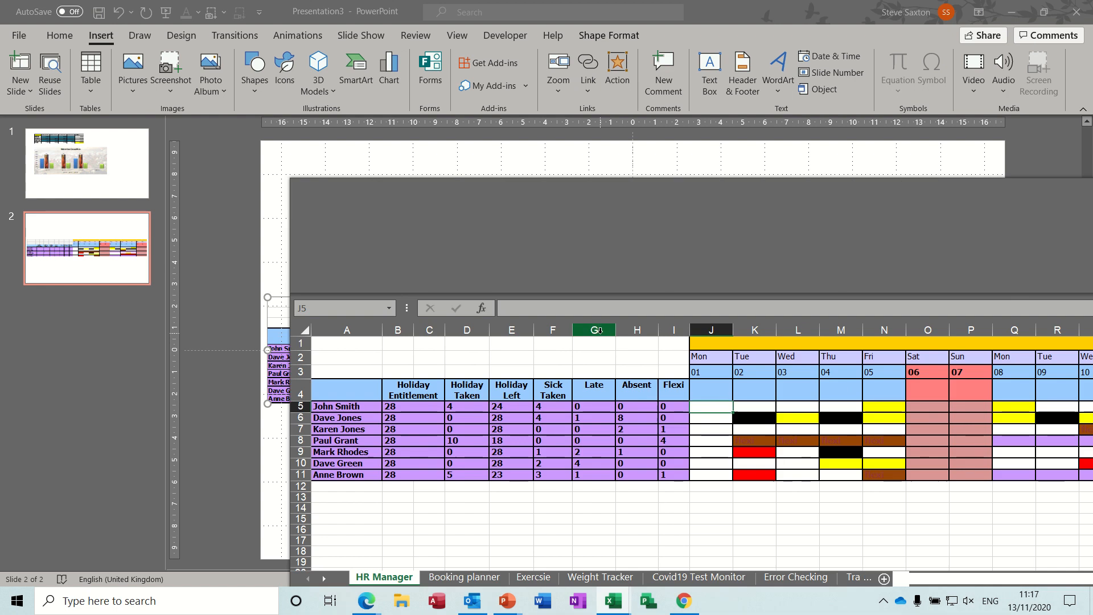
left_click(447, 578)
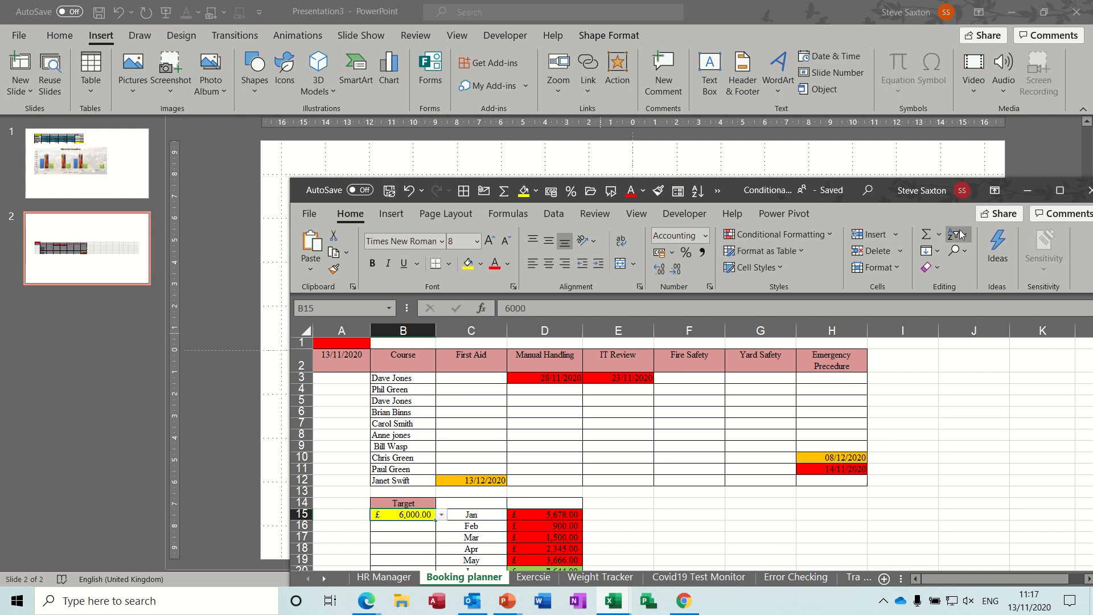
left_click(1087, 189)
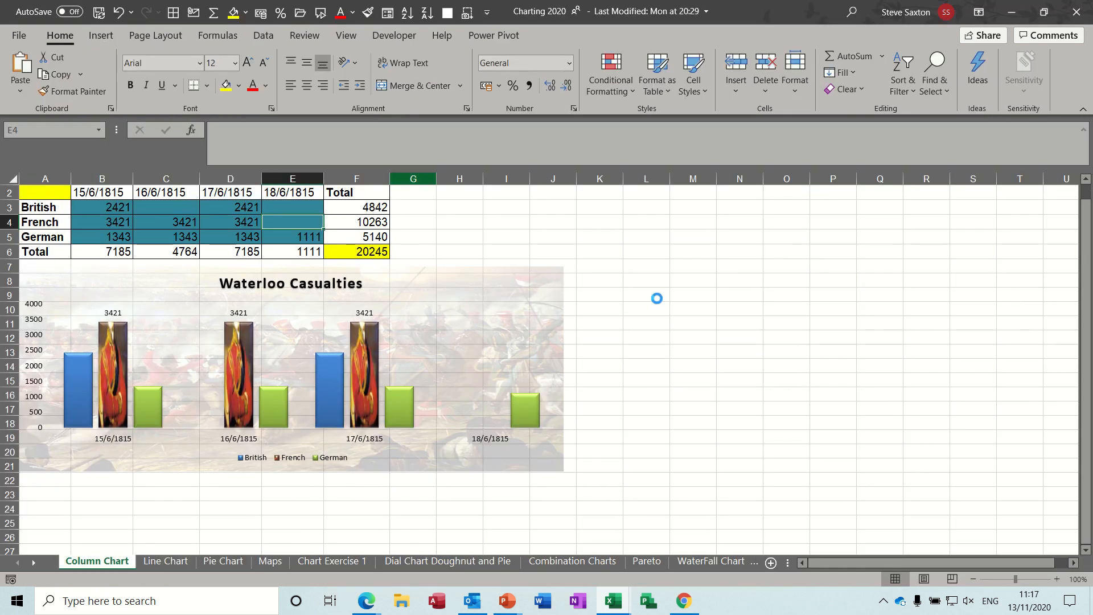
left_click(507, 601)
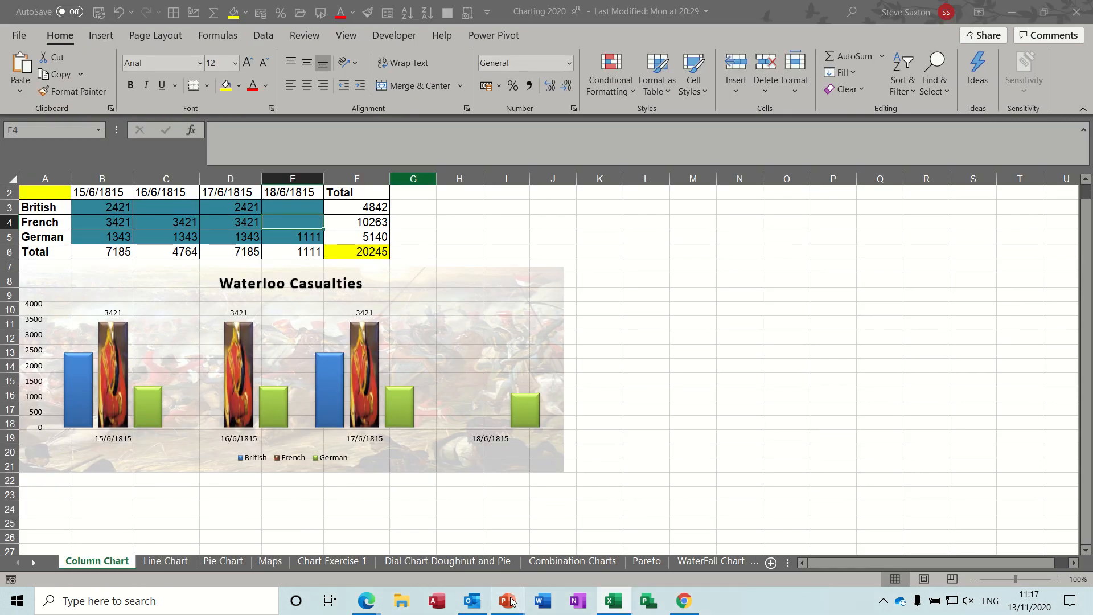
left_click(577, 560)
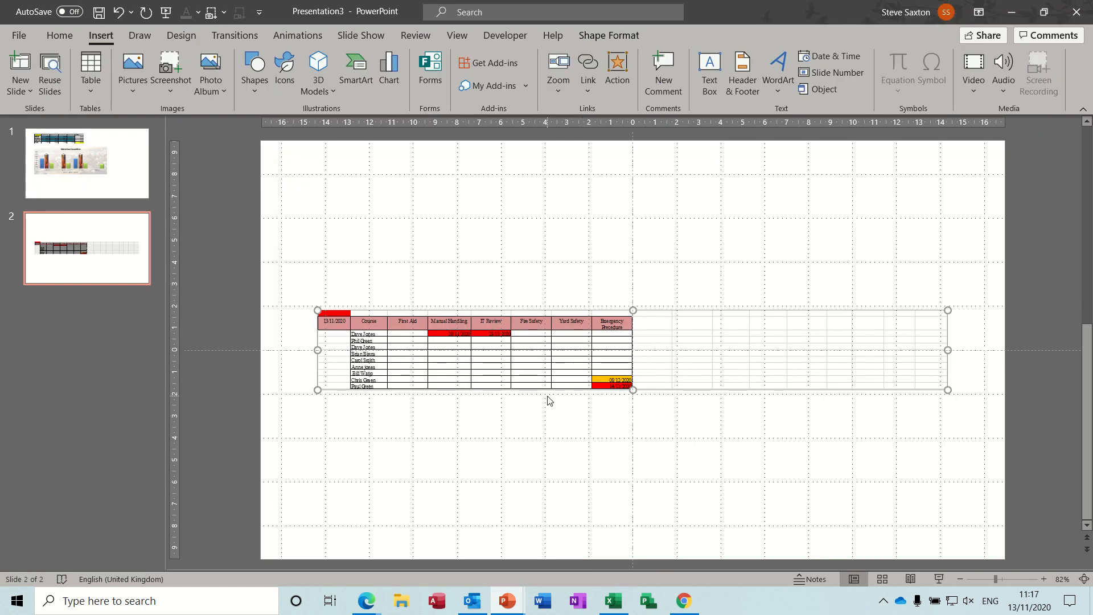
left_click_drag(694, 337, 683, 217)
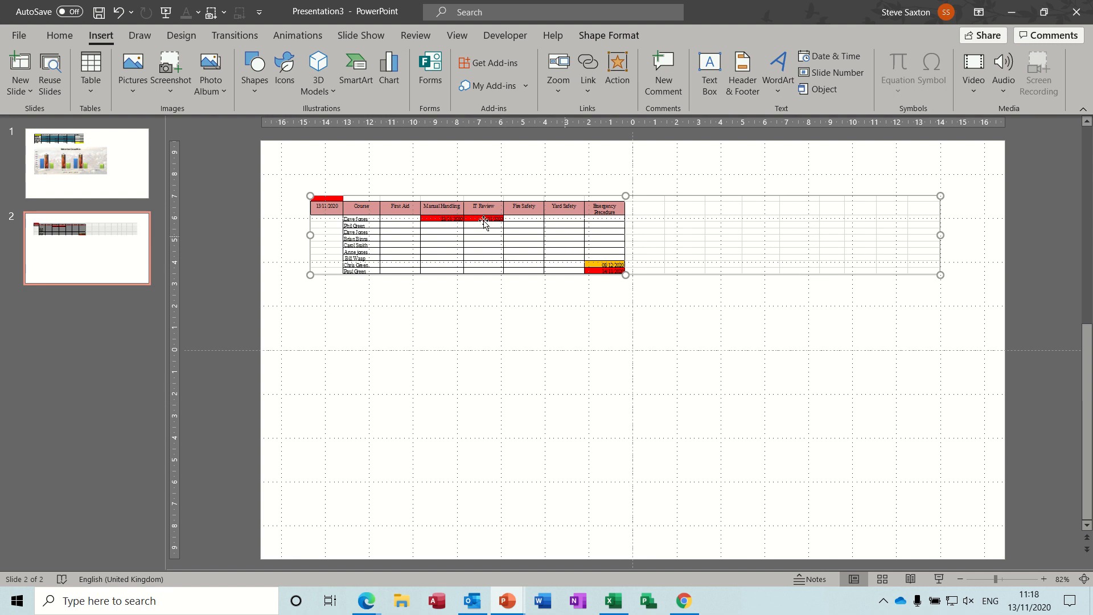
left_click_drag(544, 255, 541, 255)
- Open the source workbook of the linked casualties table on slide 1, check its source range, and return to Presentation3
left_click(132, 183)
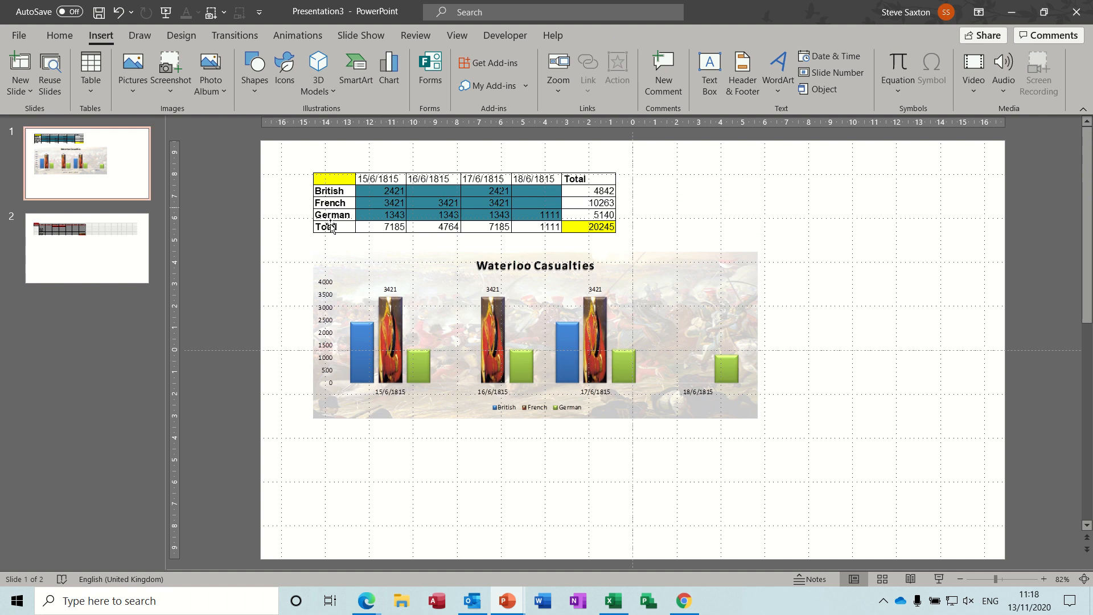
key("alt+Tab")
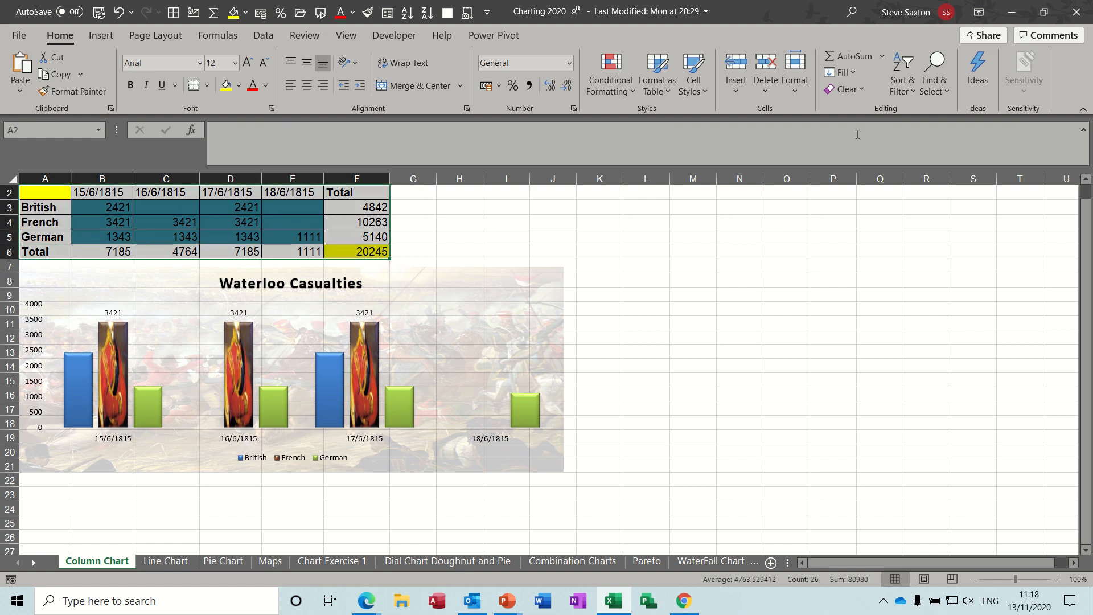
left_click(510, 602)
left_click(529, 563)
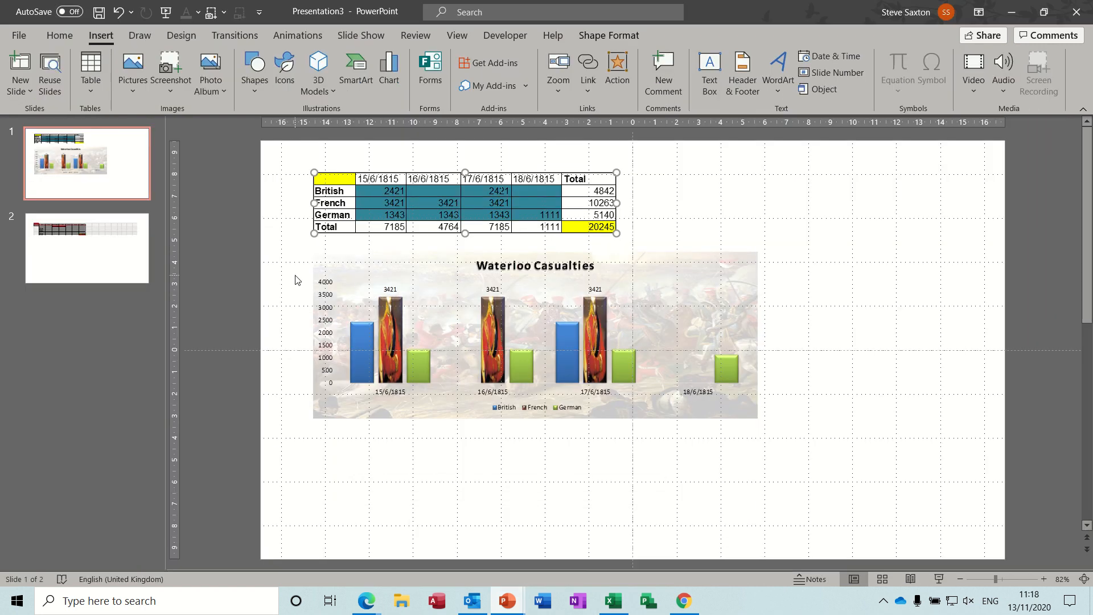
- Add a slide after slide 2, give it the Title and Content layout, and enter "Accounts" as its first bullet
left_click(126, 268)
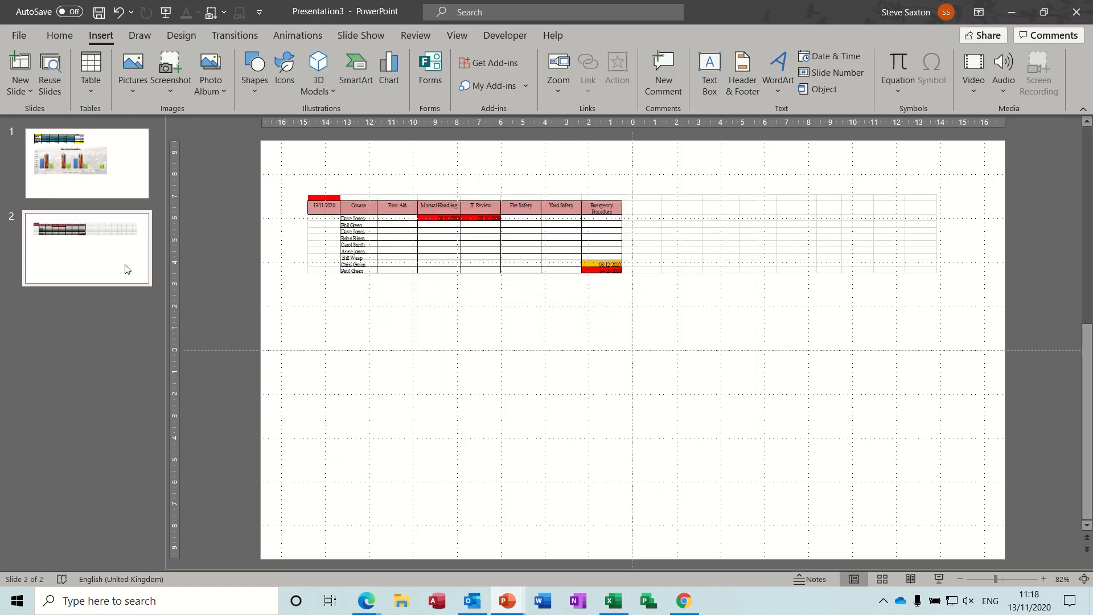
key("Return")
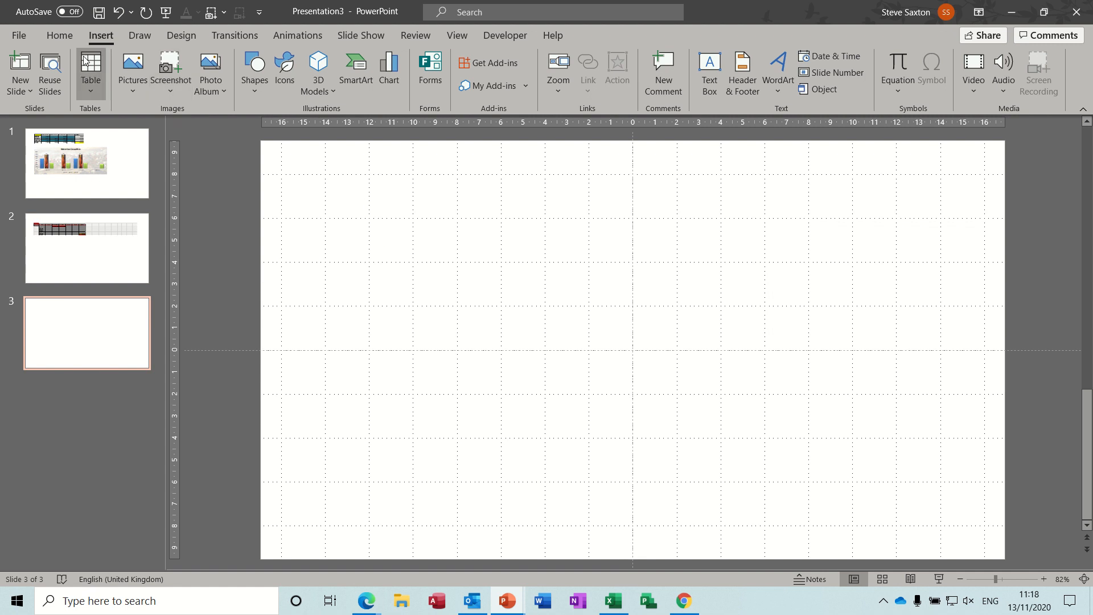
left_click(60, 37)
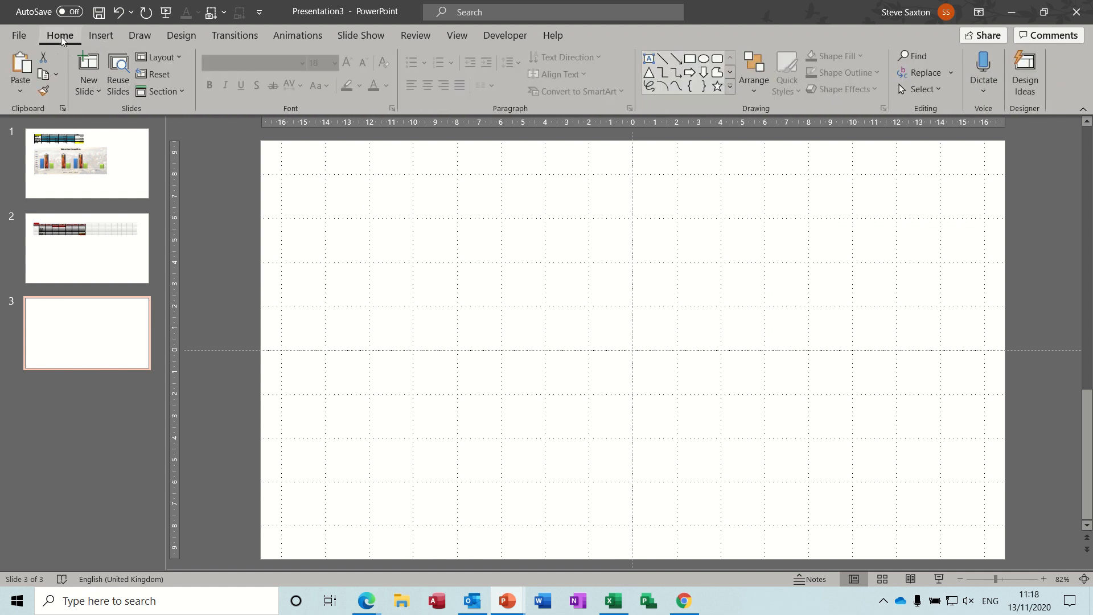
left_click(179, 69)
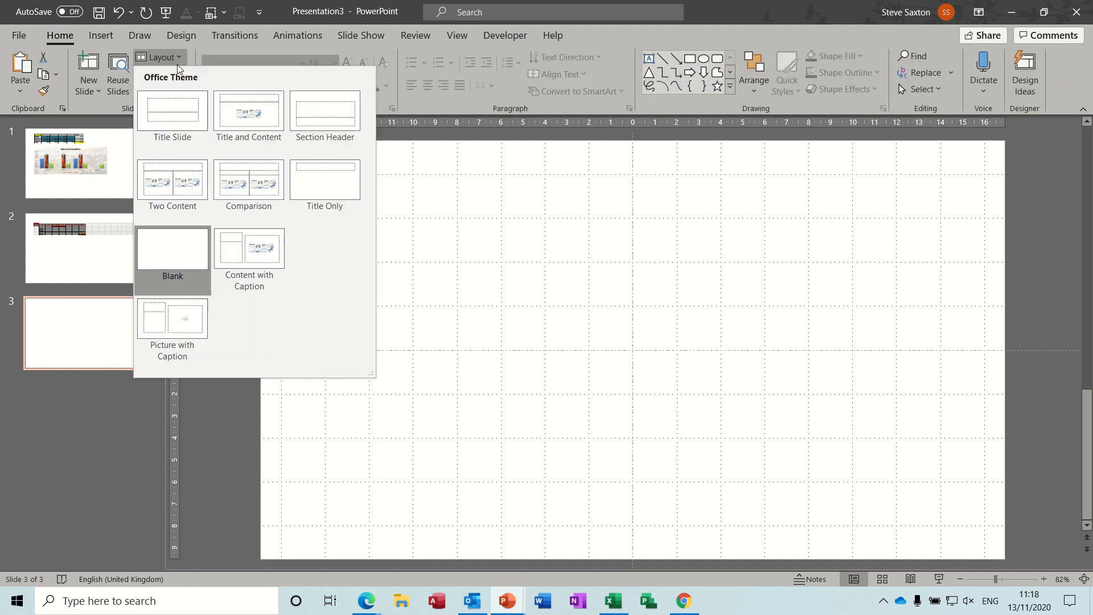
left_click(251, 126)
left_click(382, 253)
left_click(378, 387)
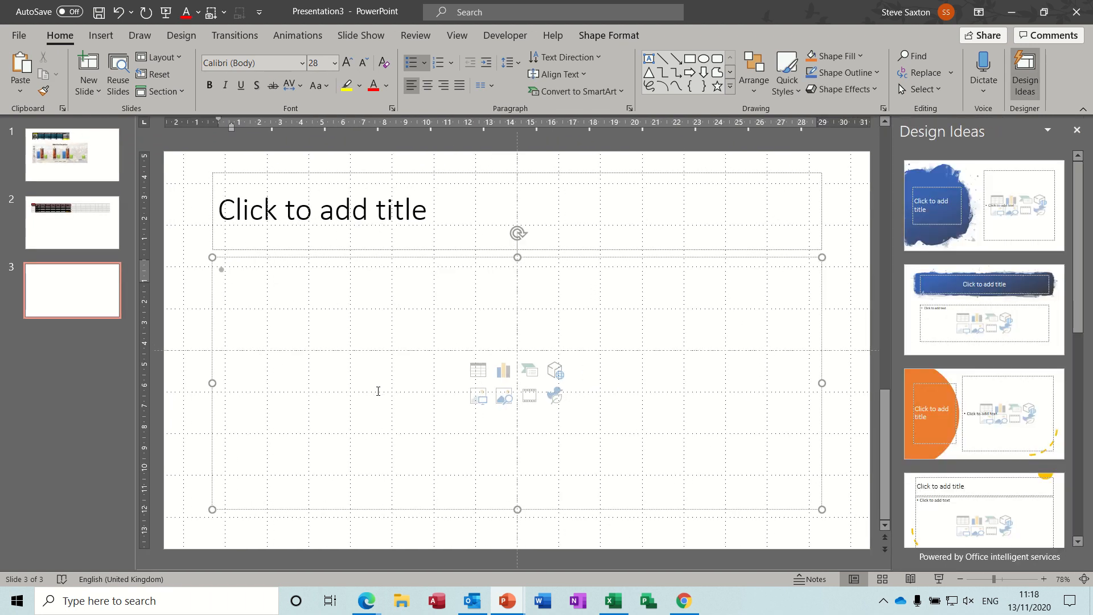
type("Acc")
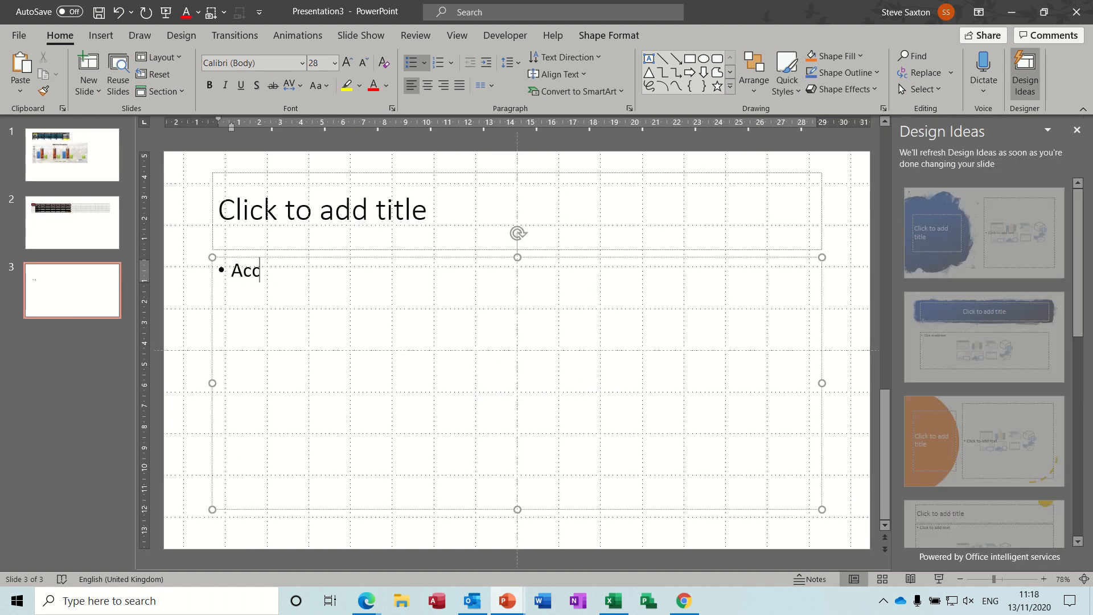
type("ounts")
- Open the linked Booking planner workbook from slide 2, close it without saving, and return to slide 3 in Presentation3
left_click(97, 222)
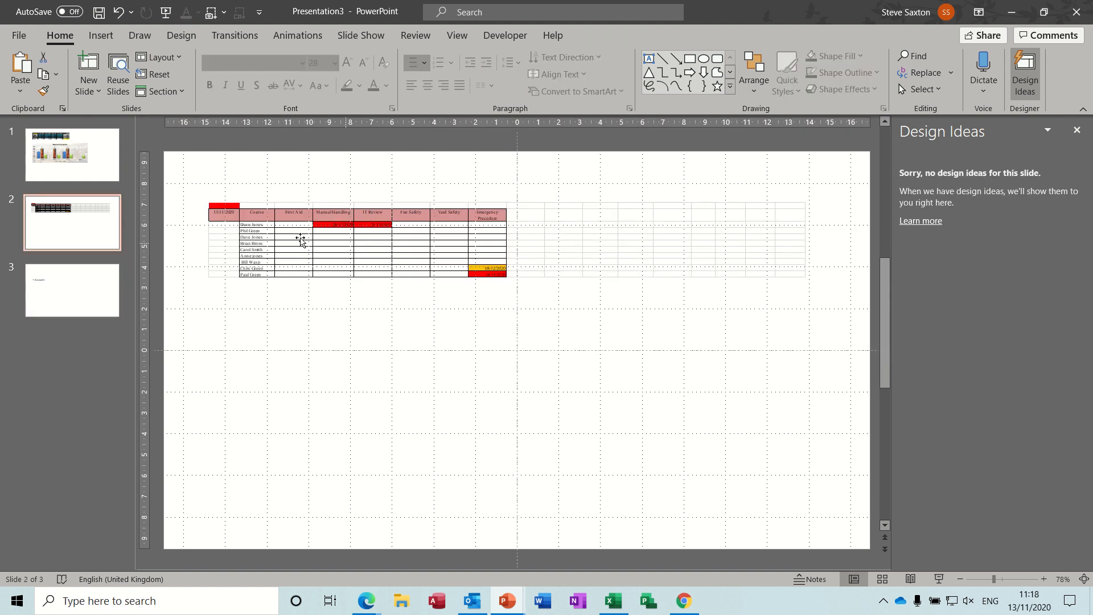
left_click(361, 239)
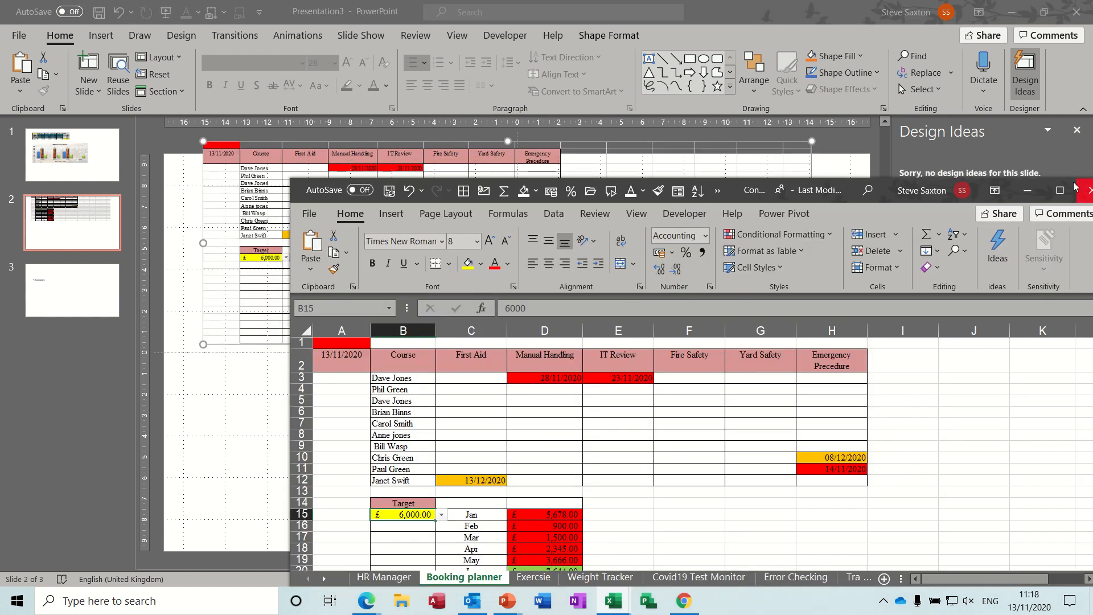
left_click(1089, 190)
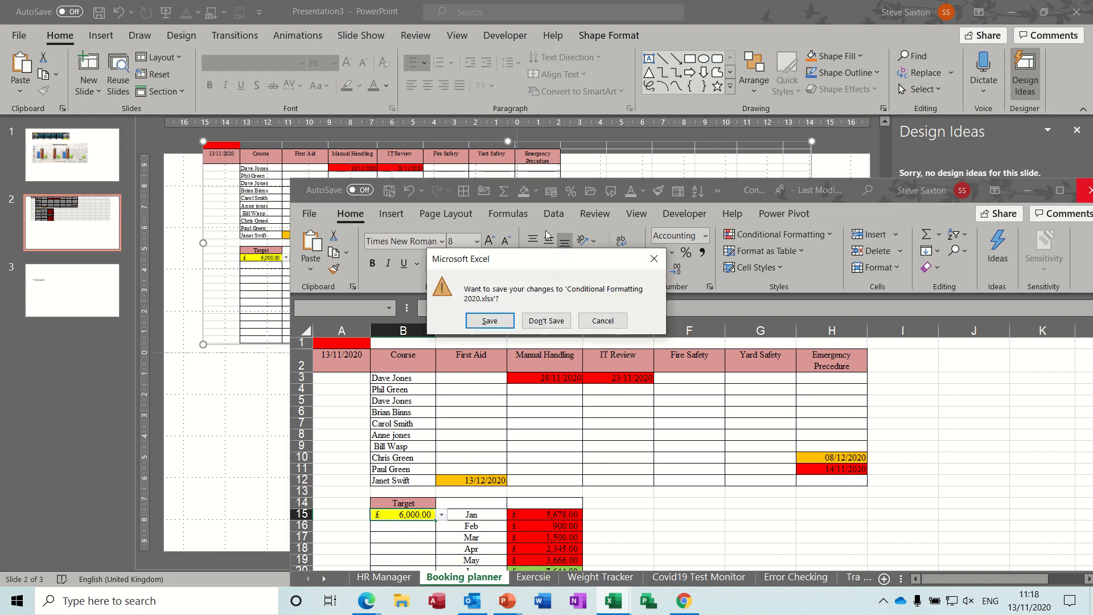
left_click(538, 322)
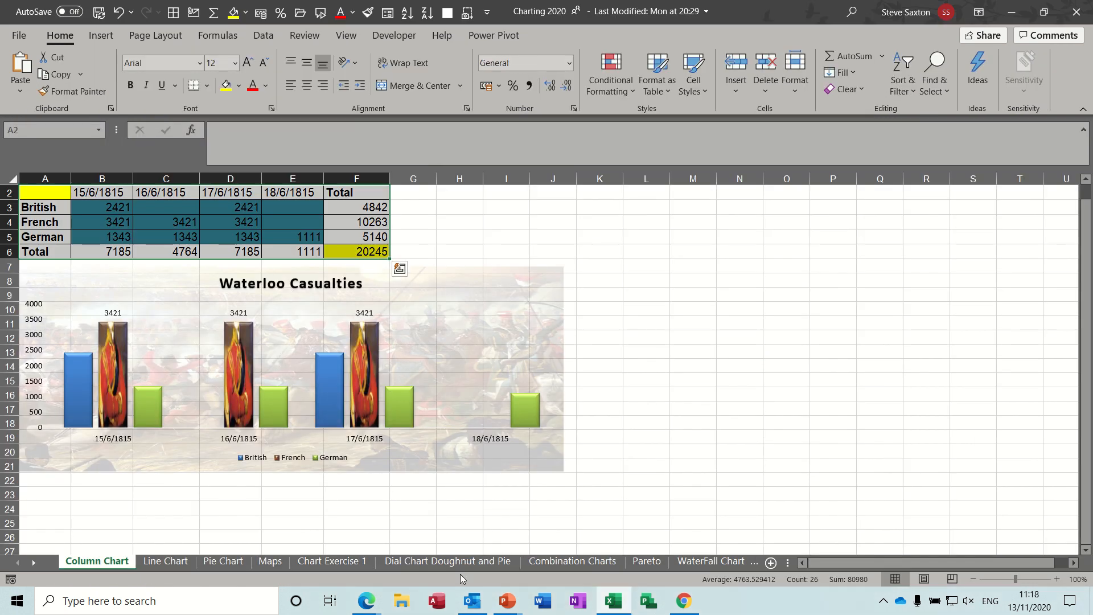
mouse_move(514, 604)
left_click(547, 549)
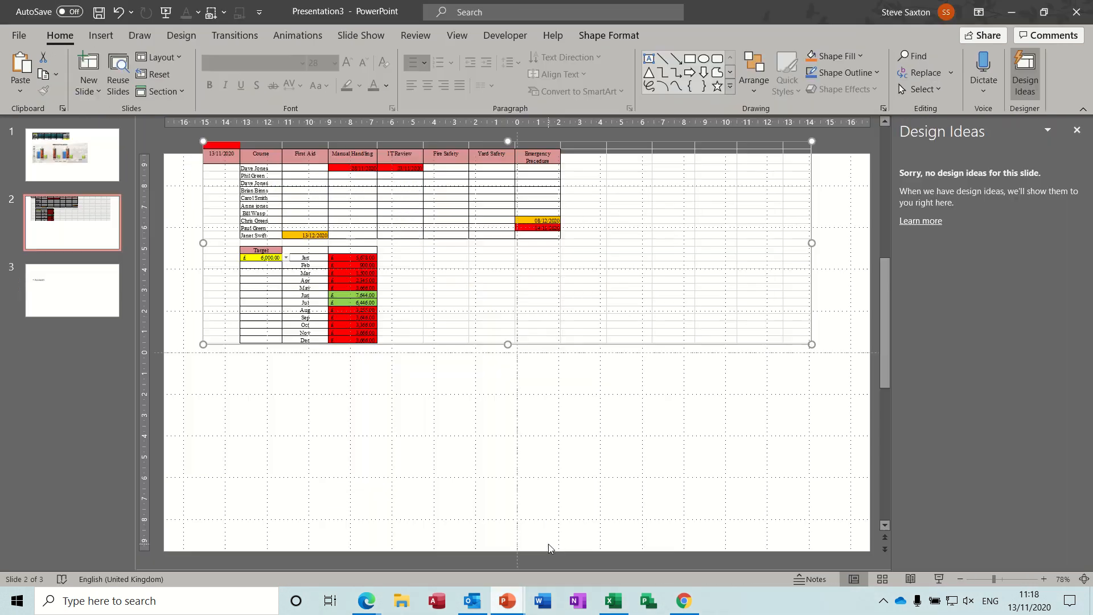
left_click(88, 294)
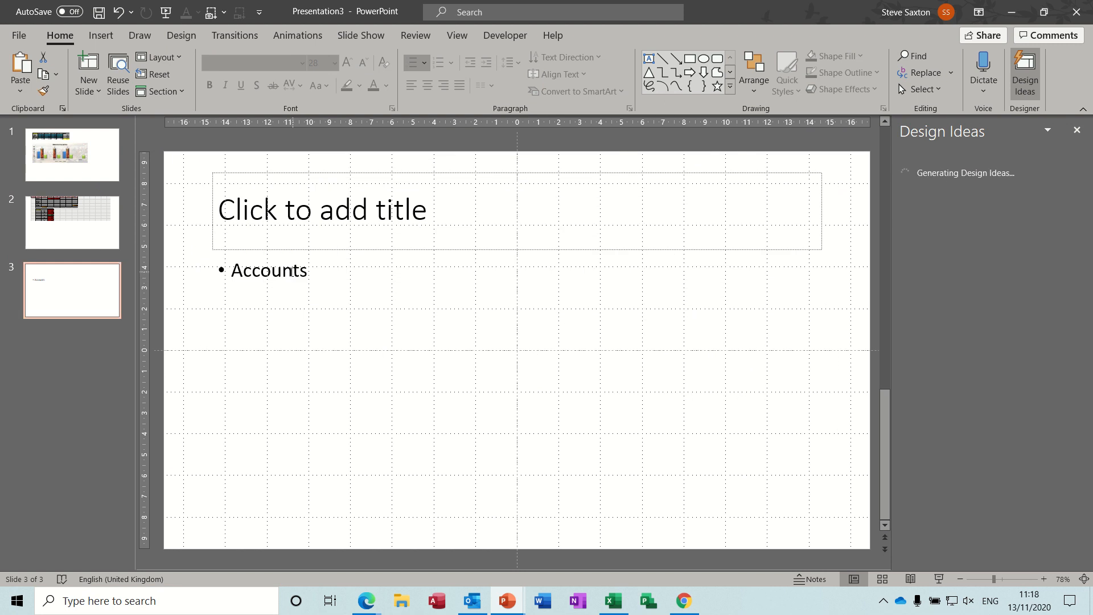
- Hyperlink the word "Accounts" on slide 3 to Copy of Holiday Sick Planner 2010.xls in the Examples\Excel 2020 folder
double_click(290, 272)
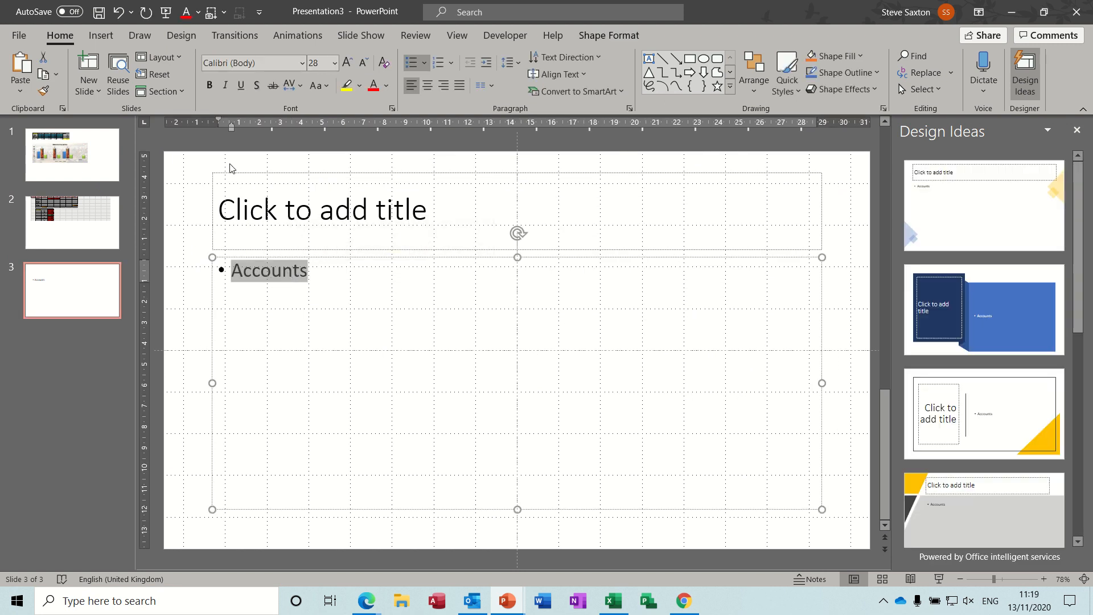
left_click(101, 35)
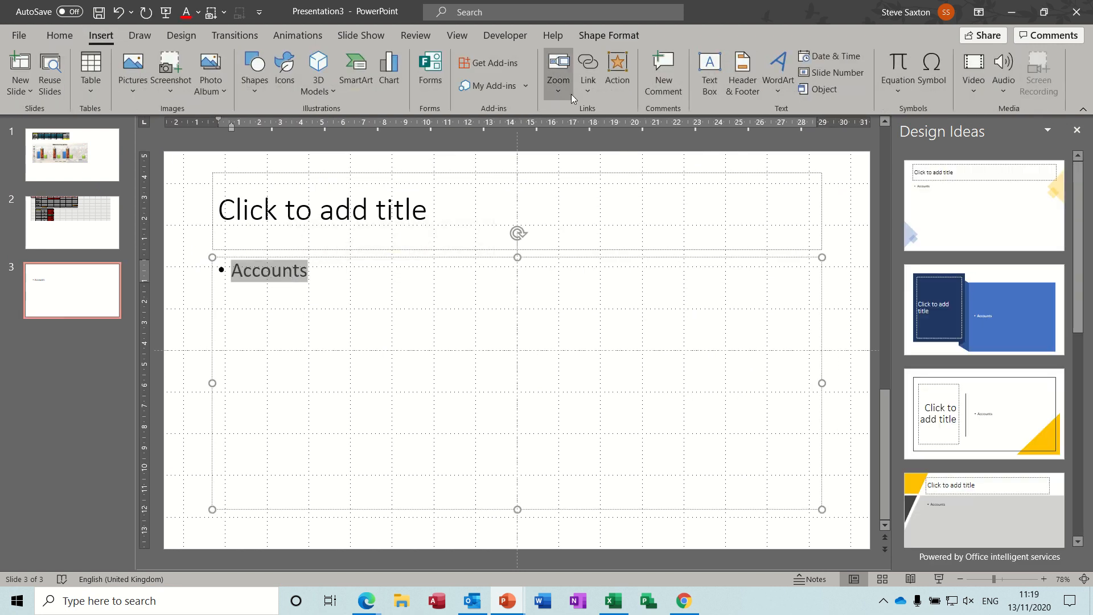
left_click(588, 68)
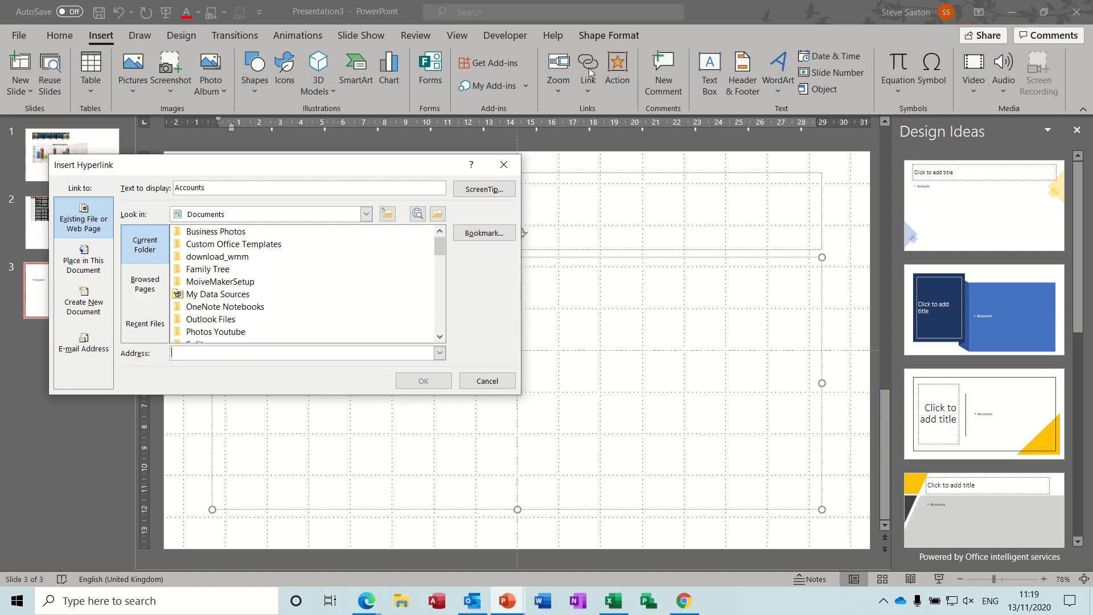
left_click_drag(384, 171, 573, 179)
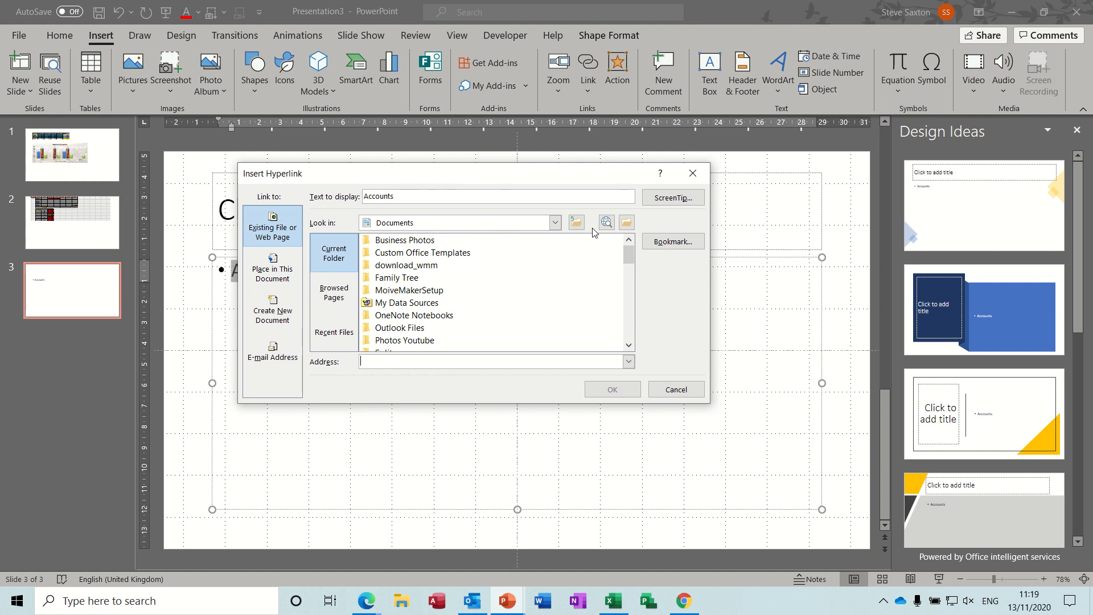
left_click(626, 222)
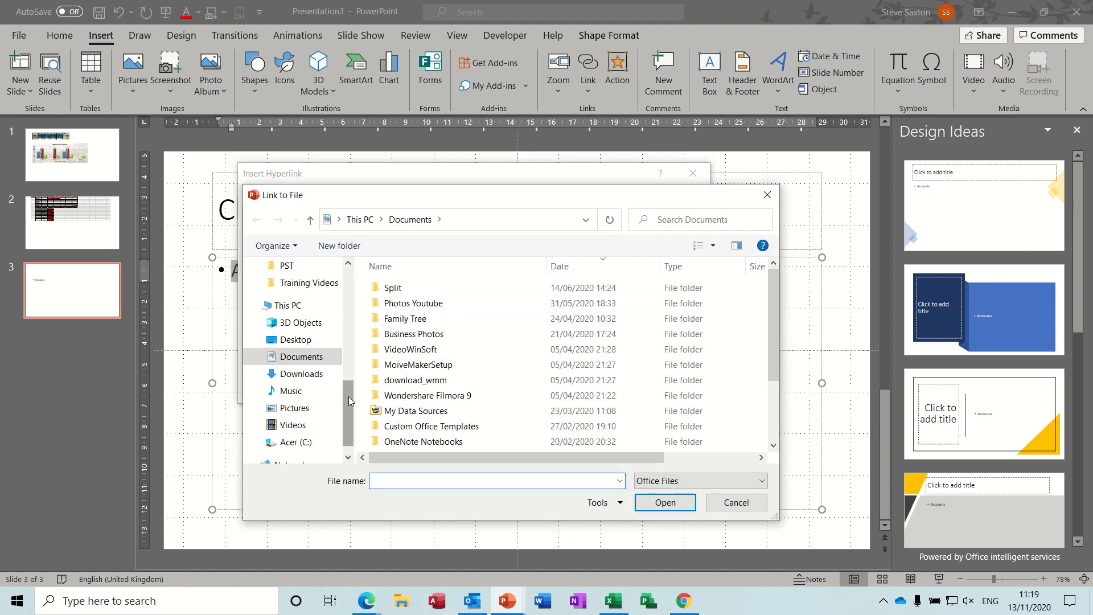
scroll(351, 395, "up", 2)
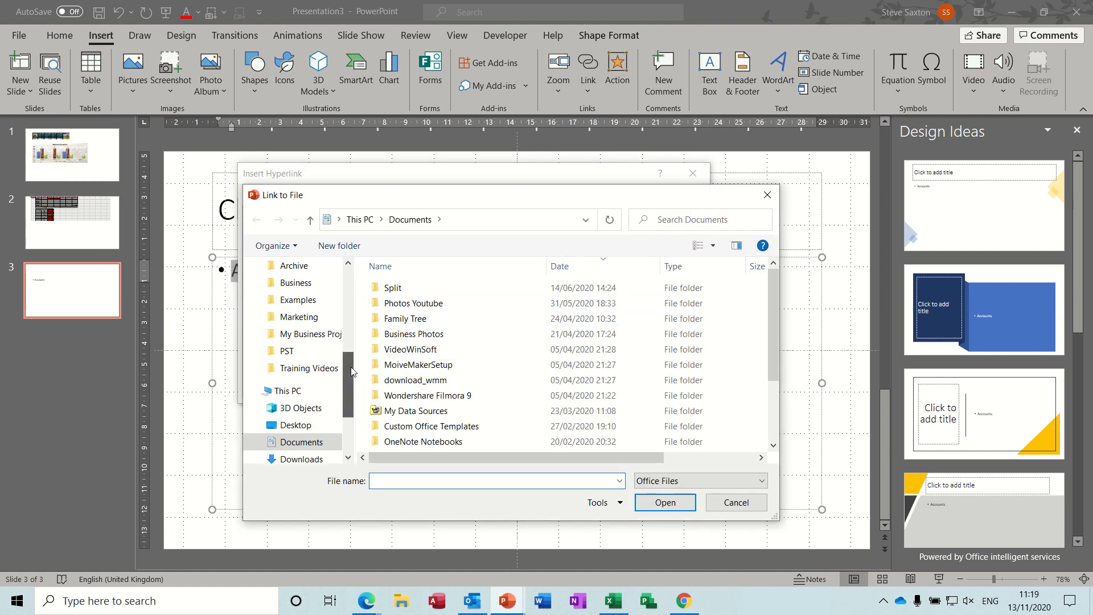
left_click(301, 306)
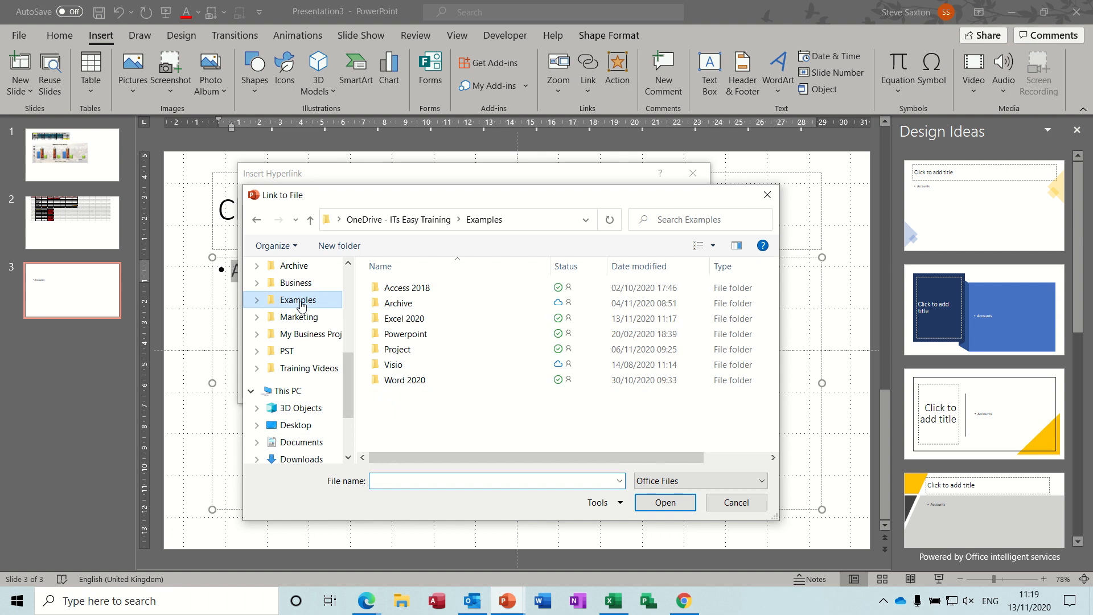
double_click(405, 319)
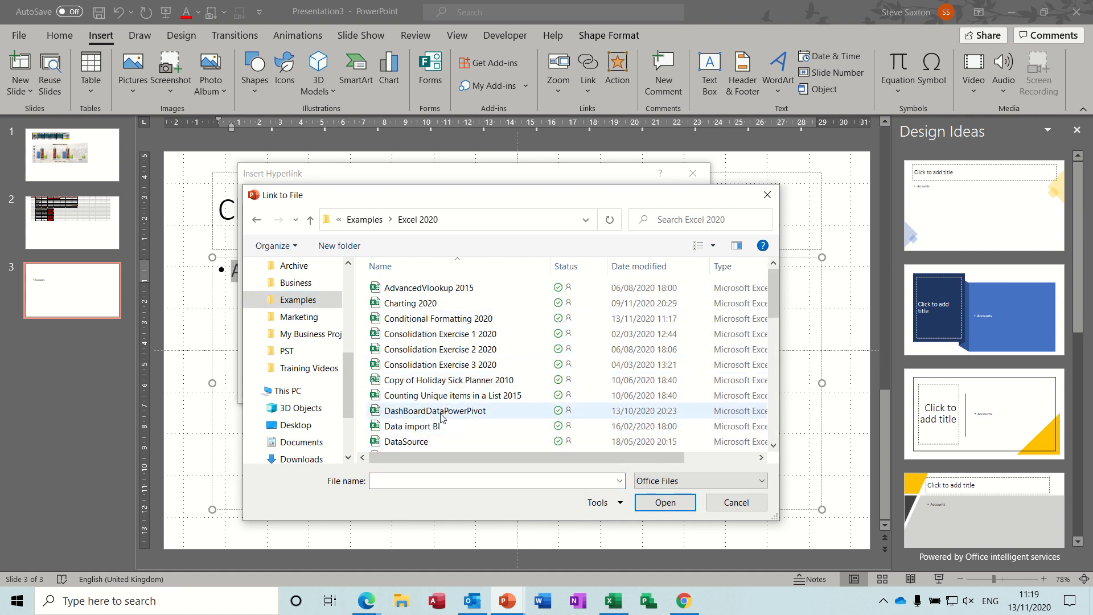
double_click(415, 381)
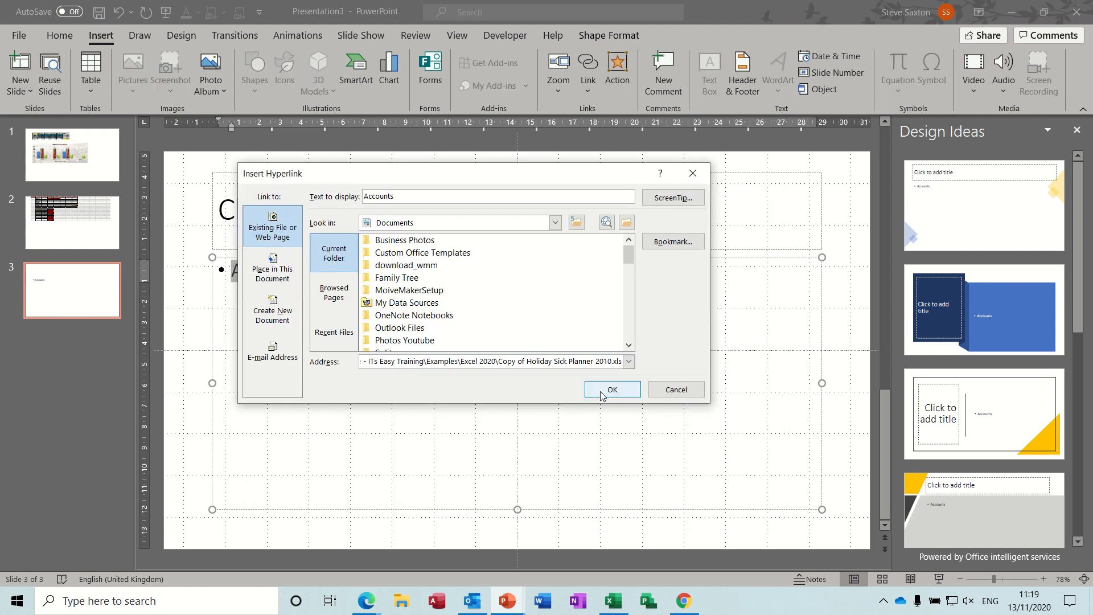
left_click(602, 395)
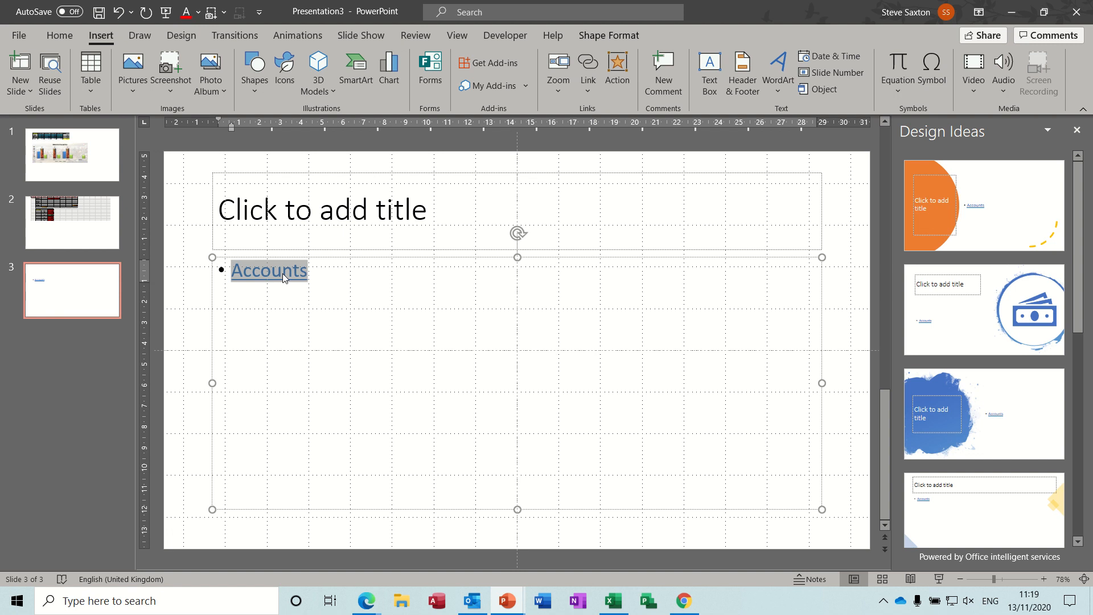
- Start the slide show from slide 3, follow the Accounts hyperlink past the security notice, and close the opened workbook
left_click(938, 579)
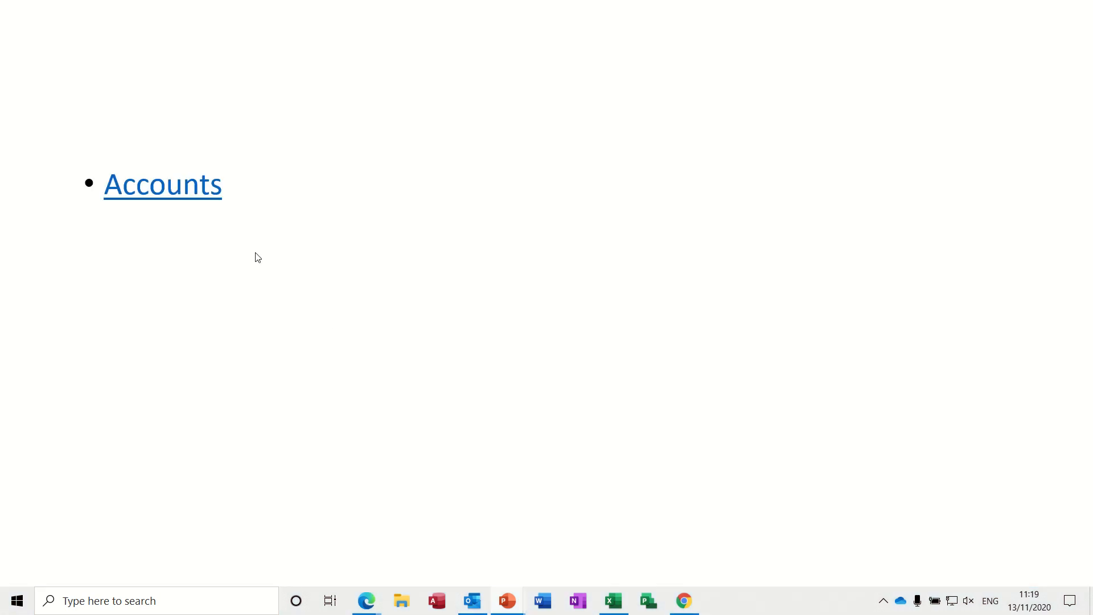
left_click(199, 194)
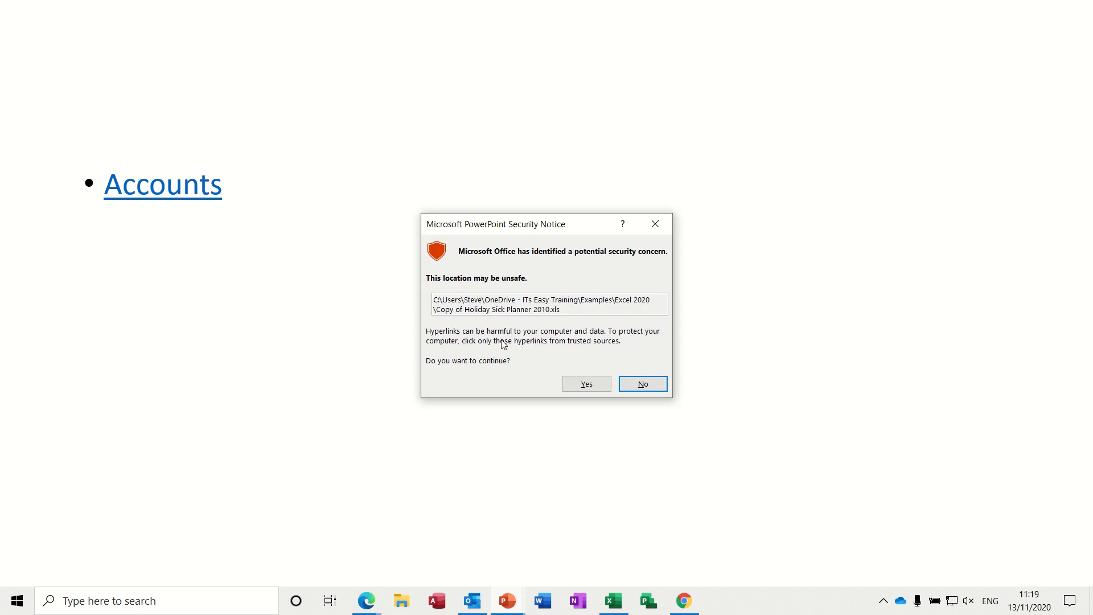
left_click(588, 386)
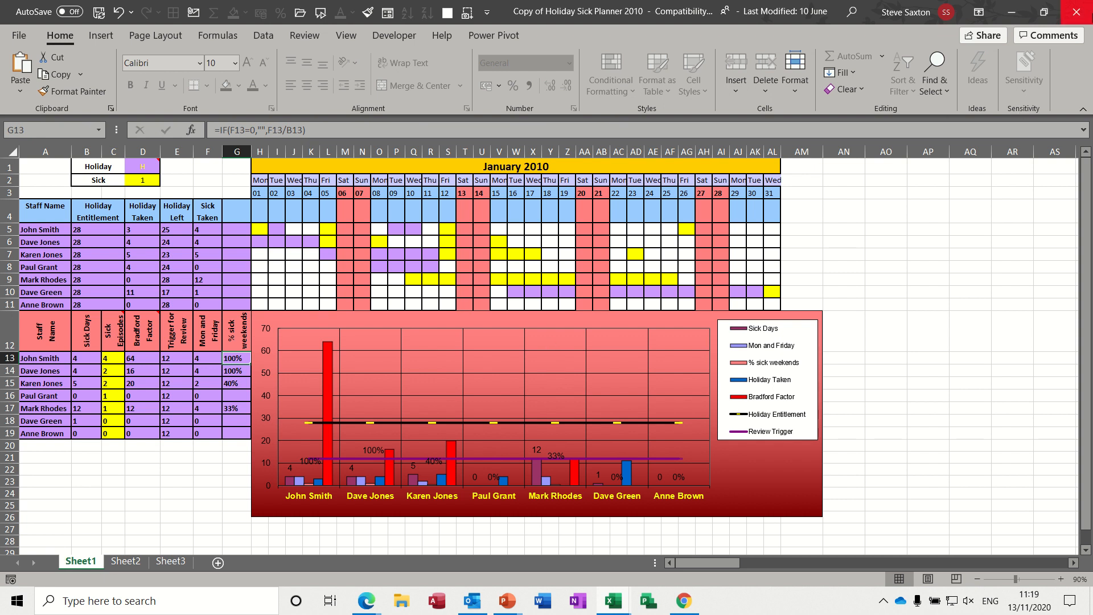
left_click(1083, 13)
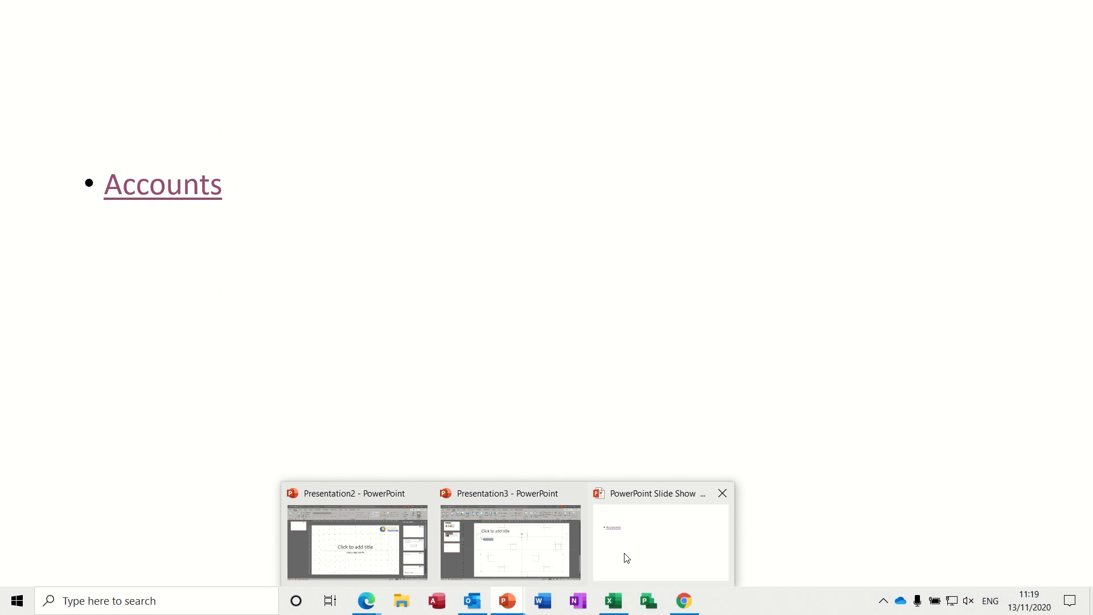
- Go back to the running slide show and open the holiday planner workbook through the Accounts link again
left_click(627, 558)
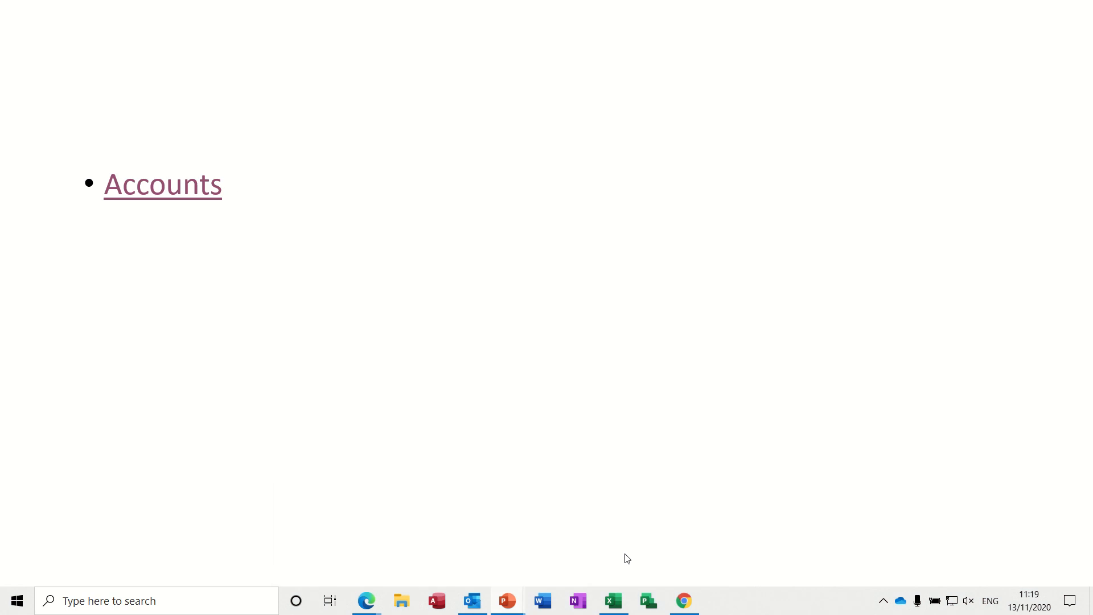
left_click(189, 193)
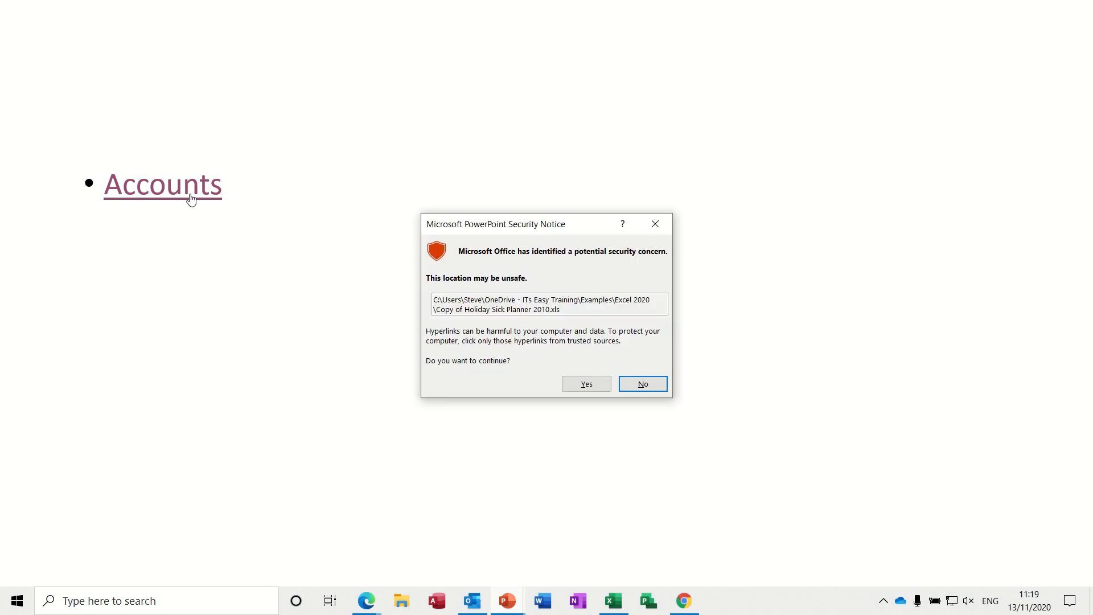
left_click(581, 387)
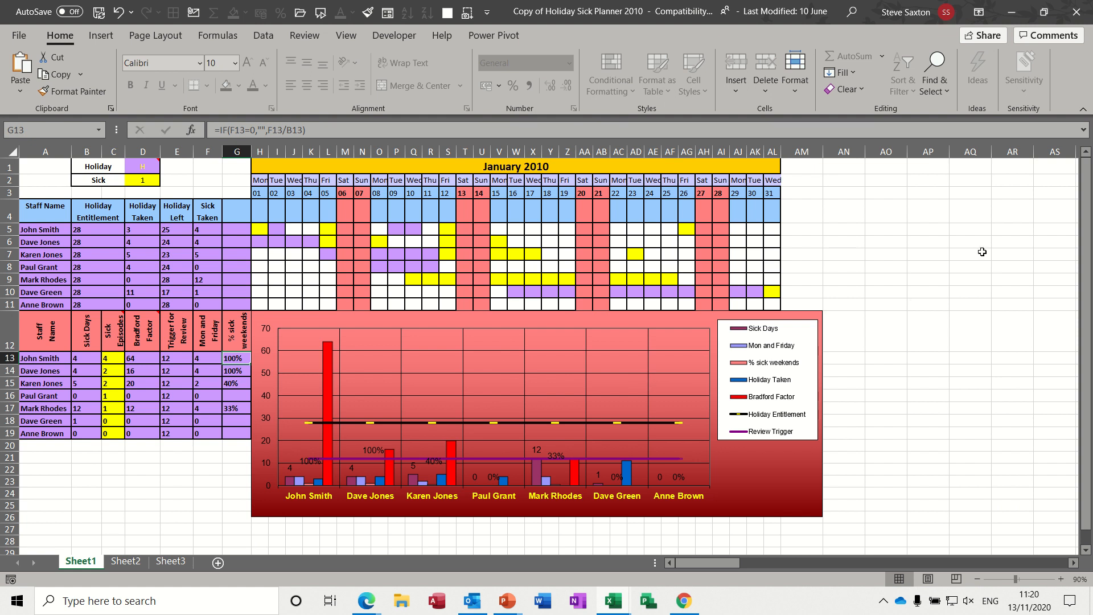
- Switch to the Presentation3 editing window and move the linked Booking planner object on slide 2 down, fully onto the slide
mouse_move(513, 600)
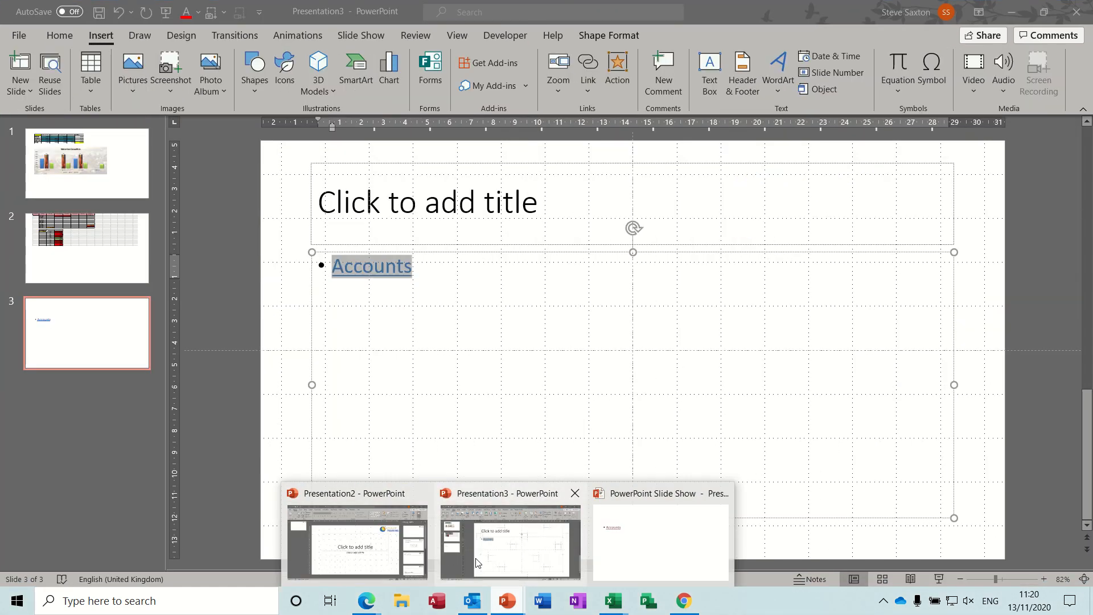
left_click(456, 535)
left_click(85, 162)
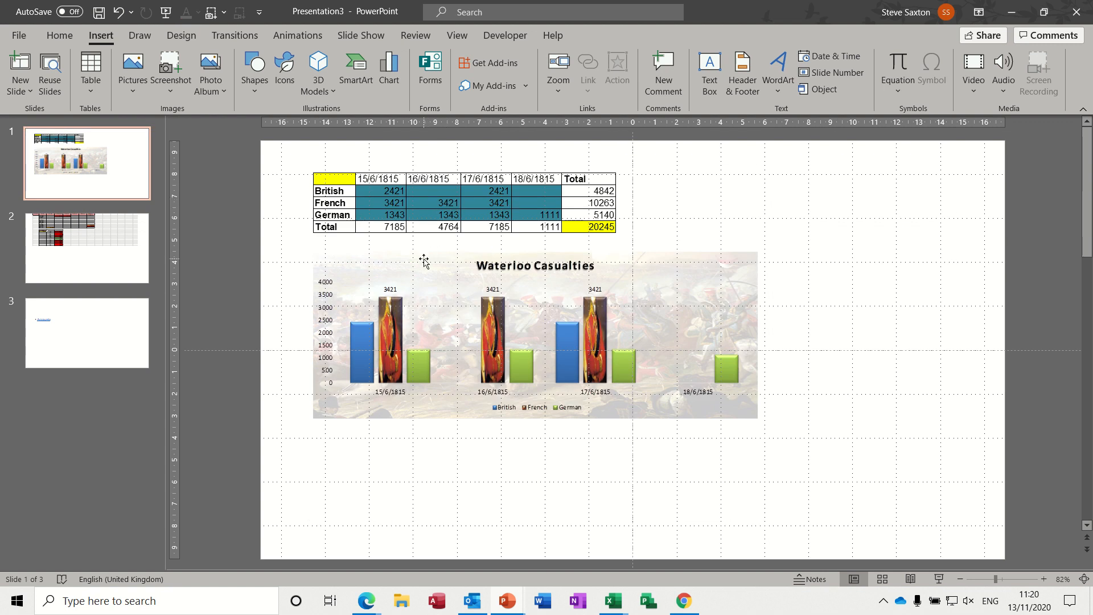
left_click(126, 230)
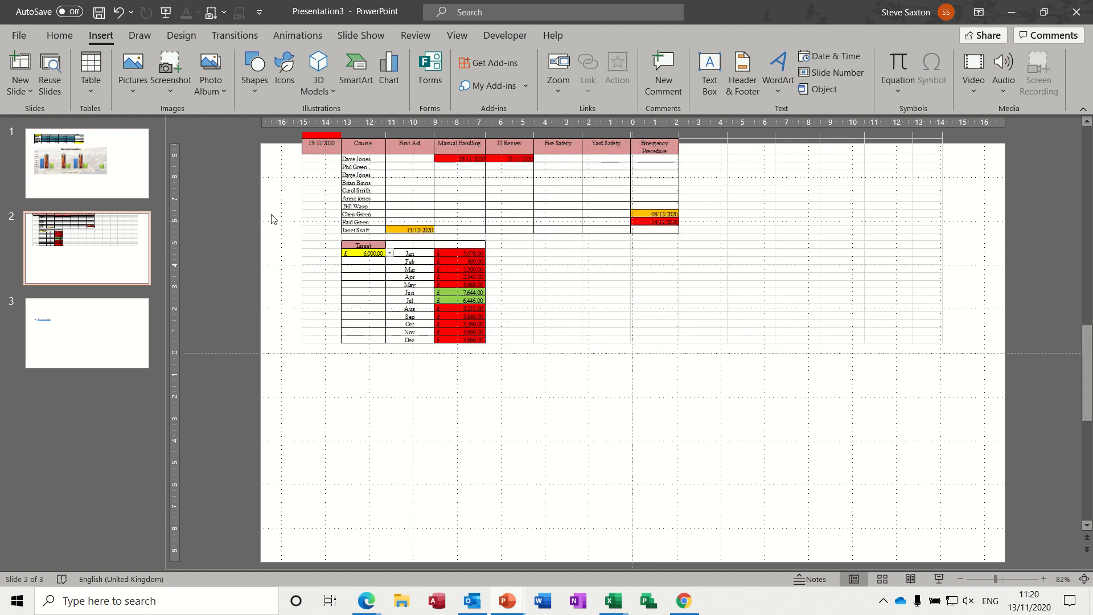
left_click_drag(478, 231, 534, 277)
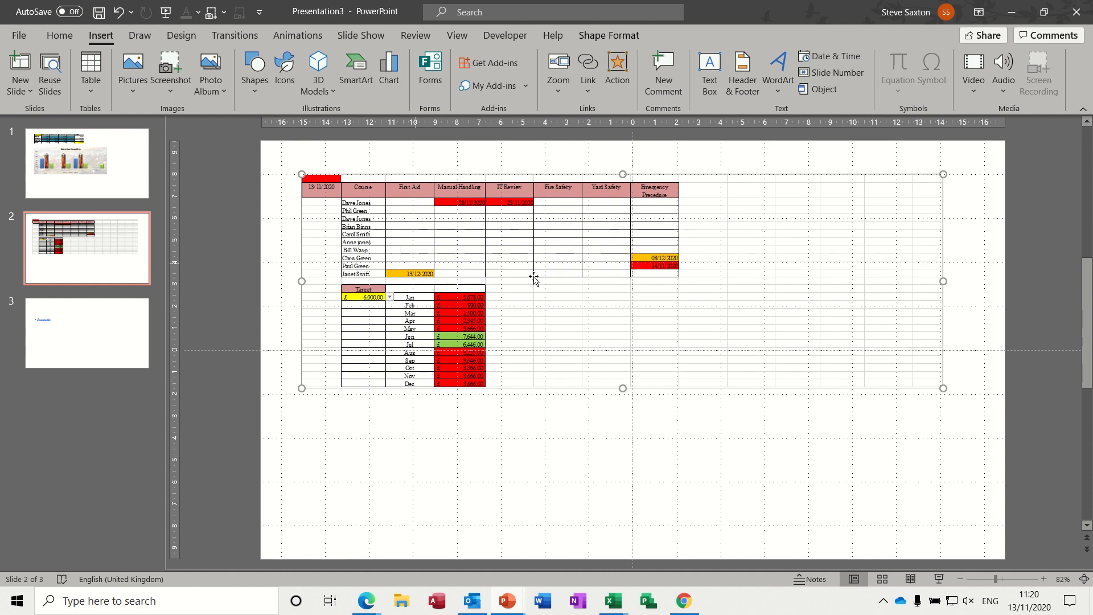
- Open the linked Conditional Formatting 2020 workbook from slide 2, make Dynamic Gantt Chart its active sheet, and close it with changes saved
double_click(528, 264)
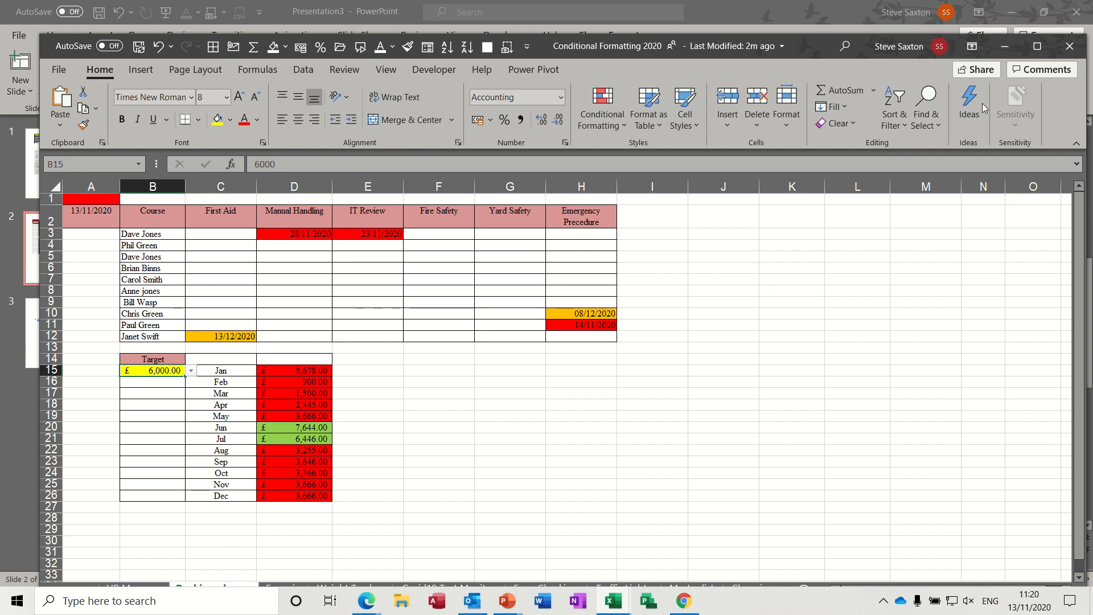
left_click(1037, 47)
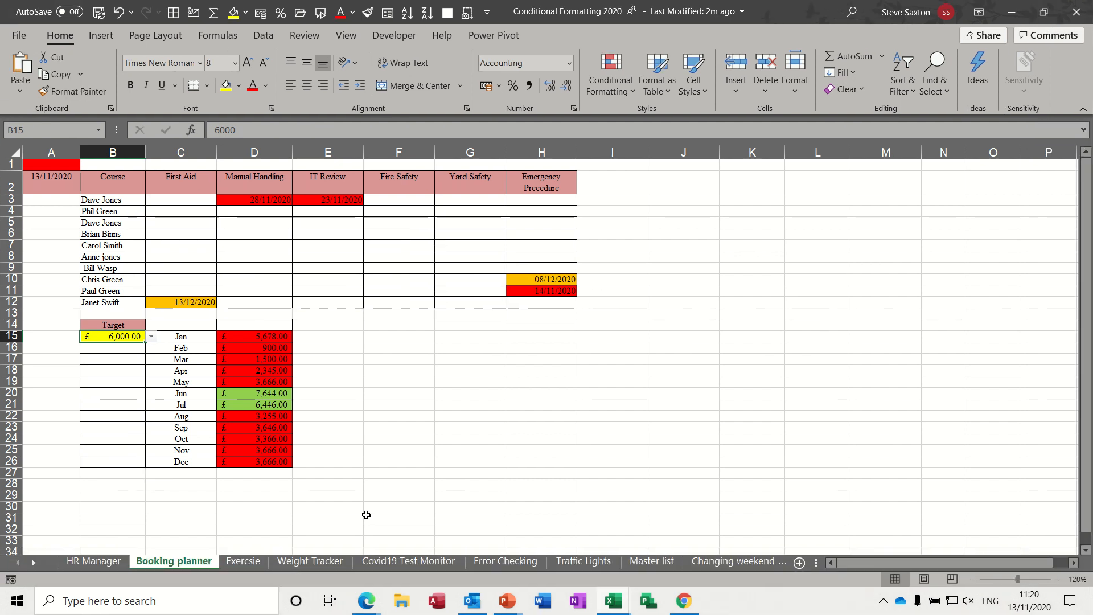
left_click(94, 562)
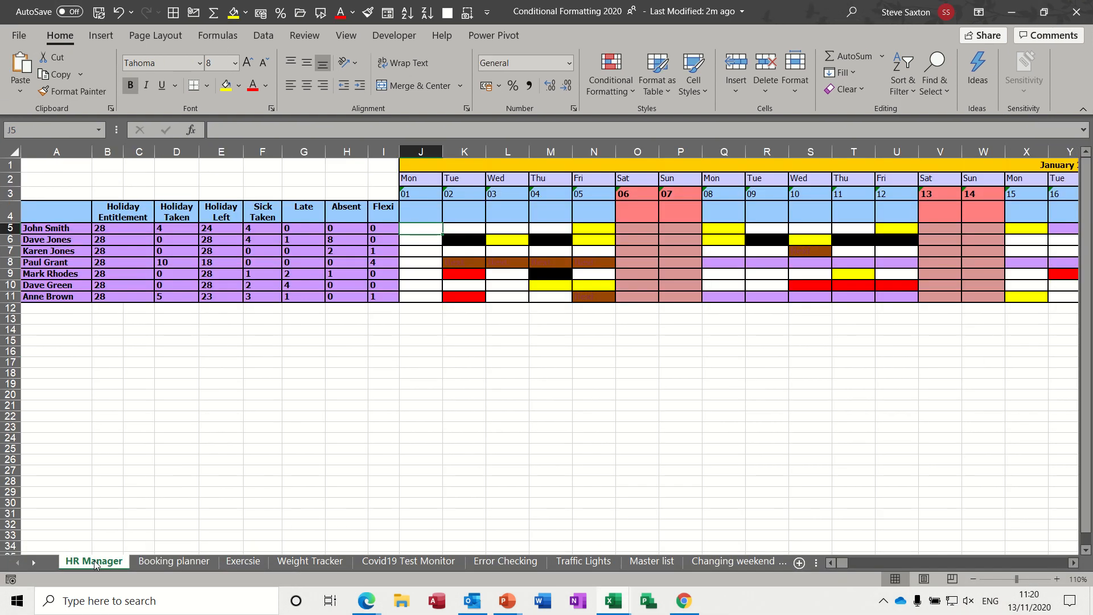
left_click(738, 563)
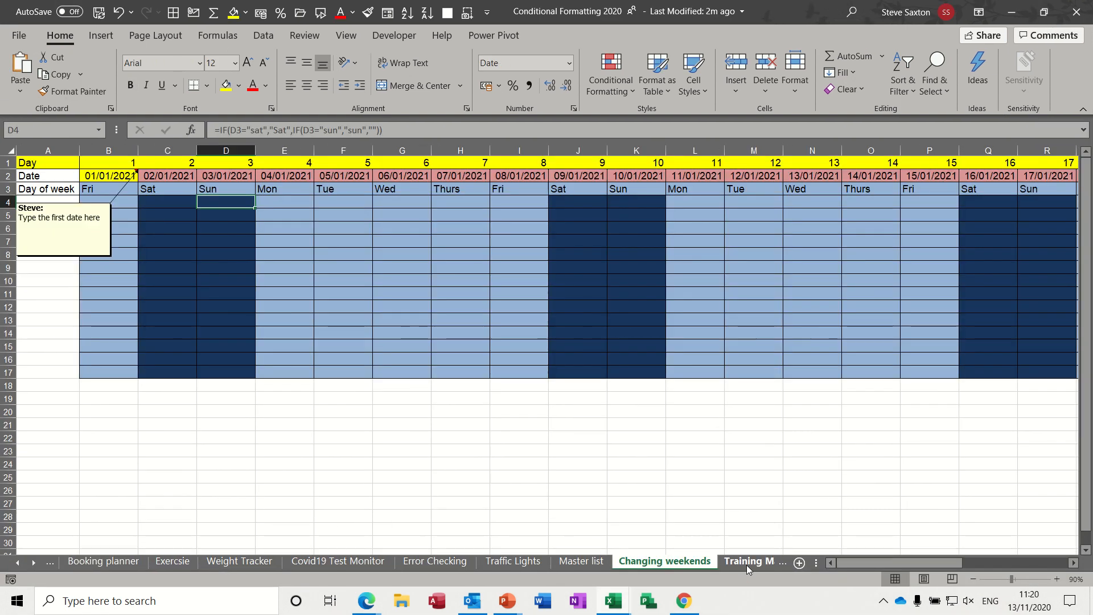
left_click(746, 564)
left_click(750, 565)
left_click(751, 565)
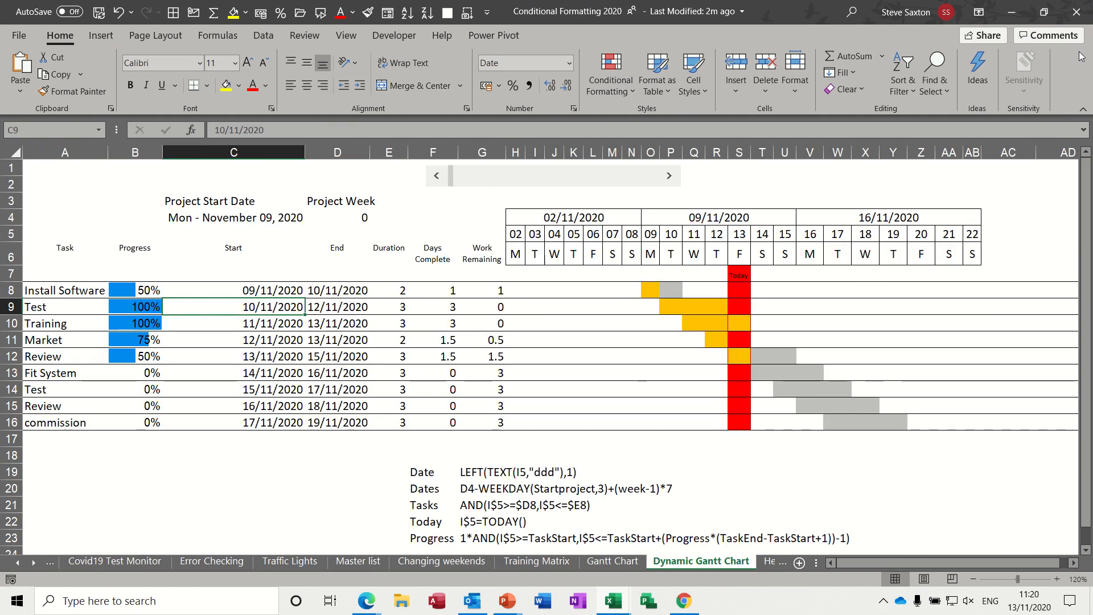
left_click(1077, 11)
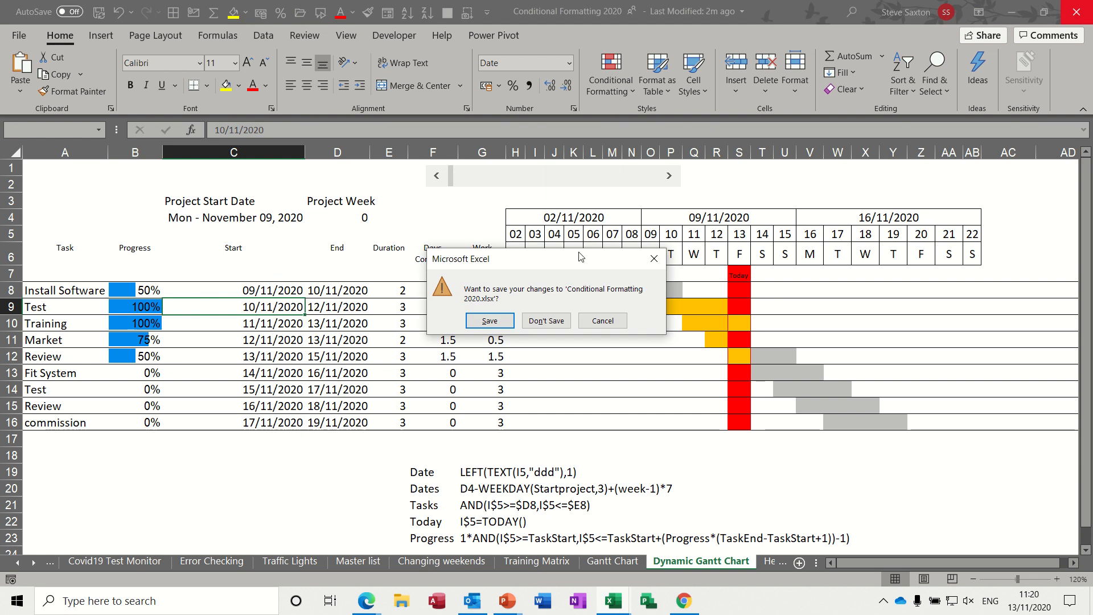
left_click(496, 322)
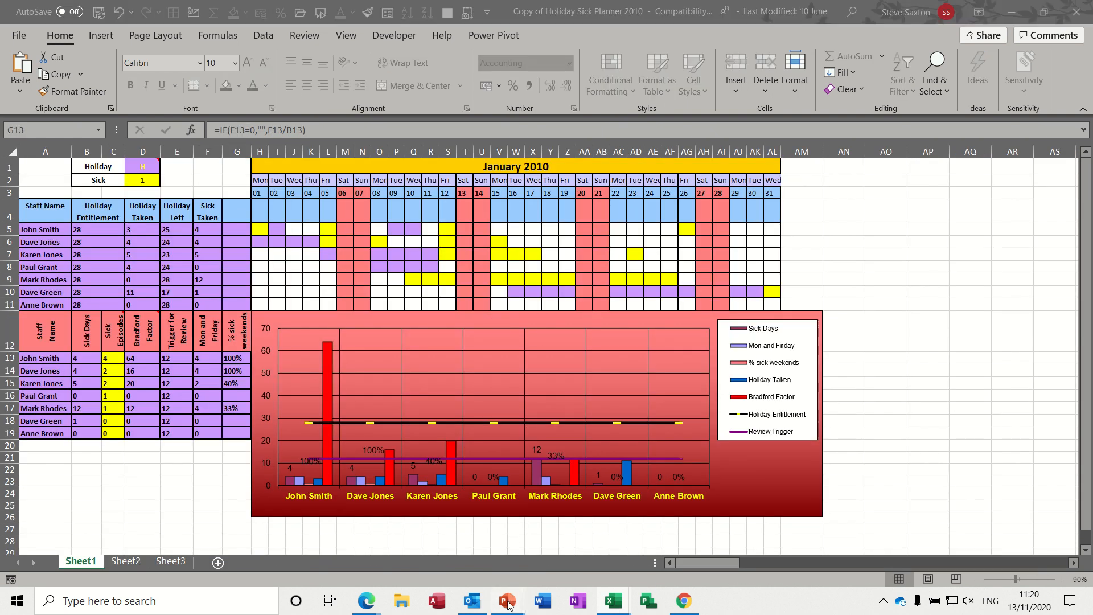
- Return to Presentation3, reopen the linked workbook from slide 2 to refresh the object, save and close it, and go back to the presentation
mouse_move(508, 599)
left_click(550, 551)
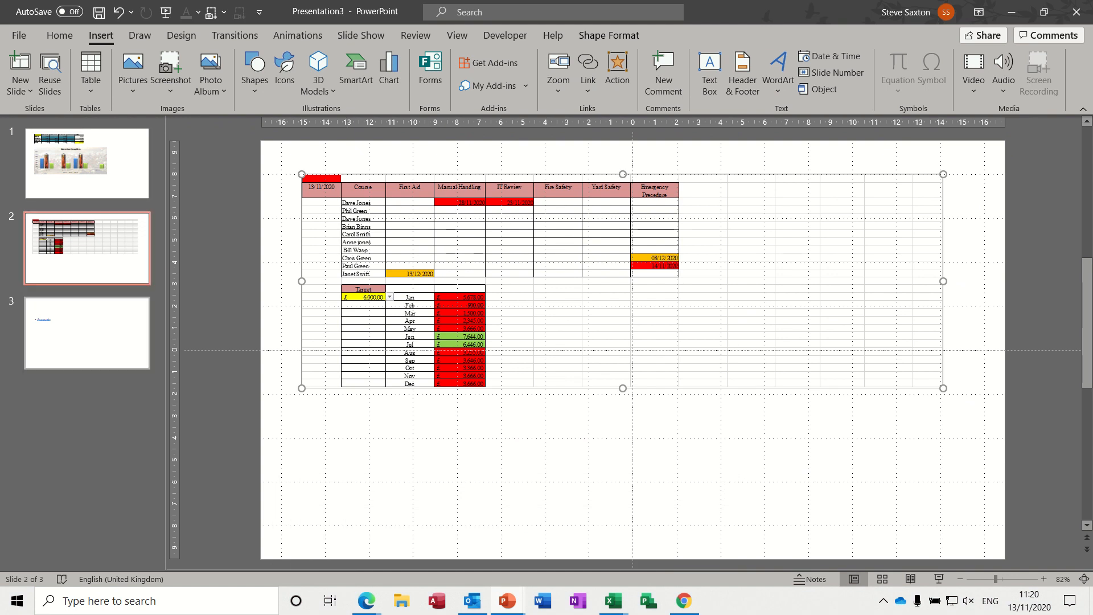
left_click(86, 392)
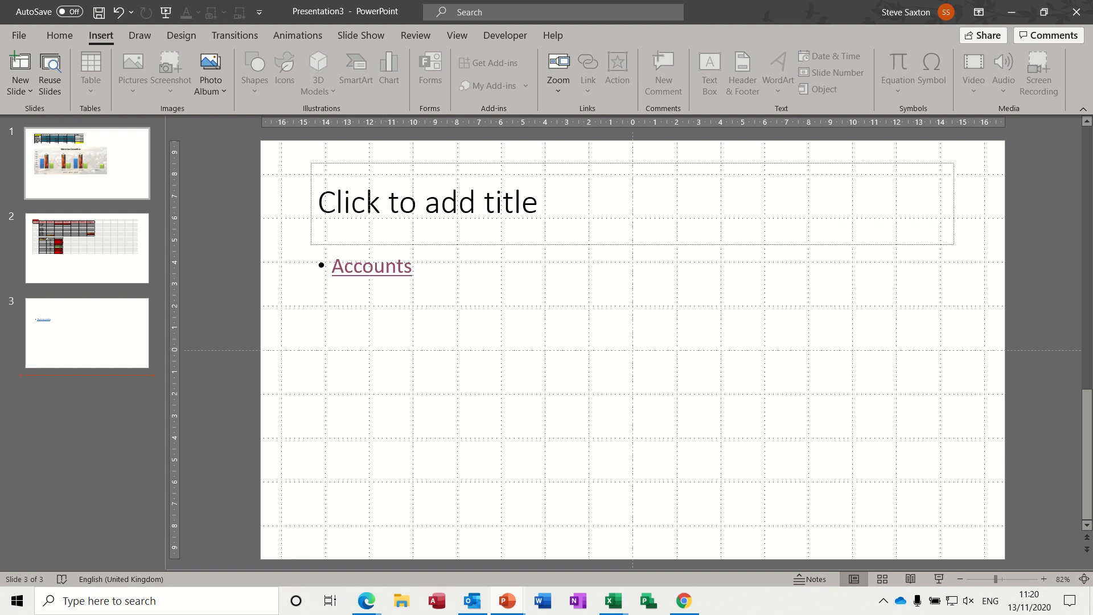
left_click(86, 248)
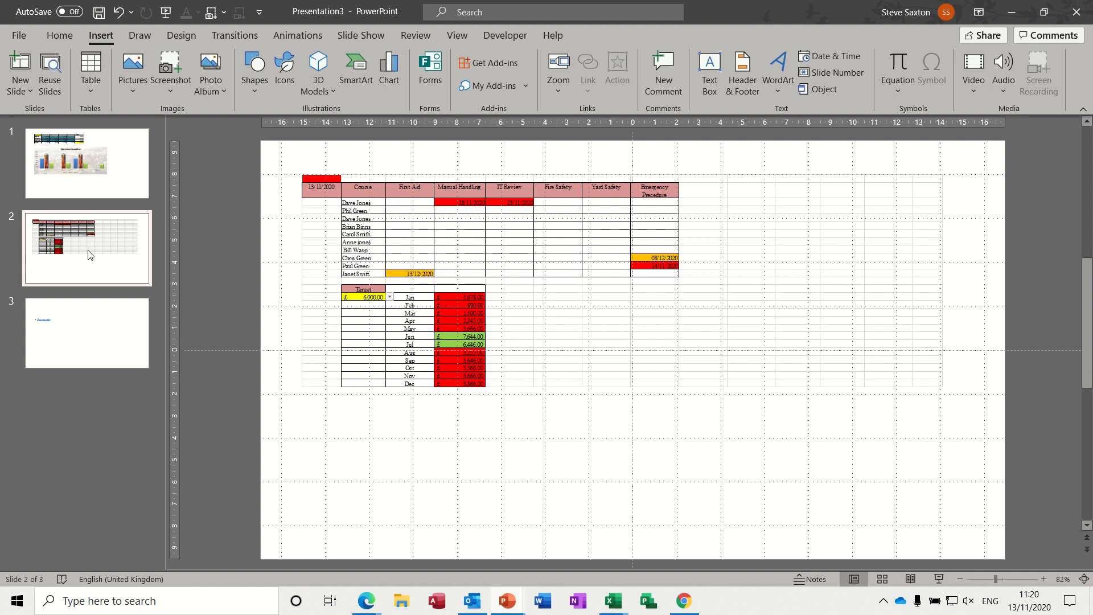
left_click(413, 286)
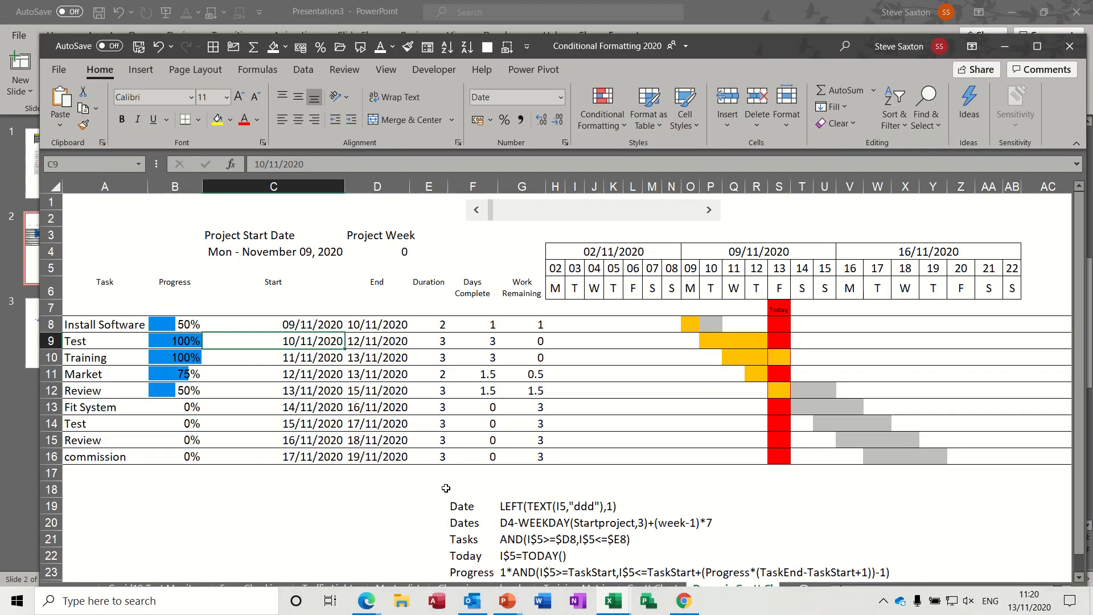
left_click(139, 46)
left_click(1069, 50)
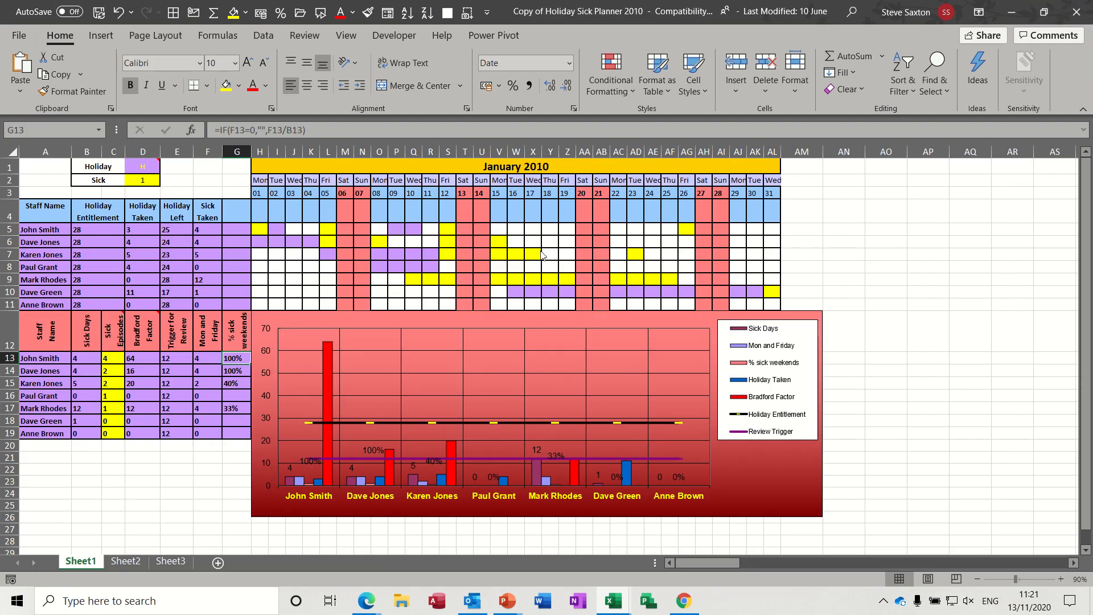
mouse_move(508, 603)
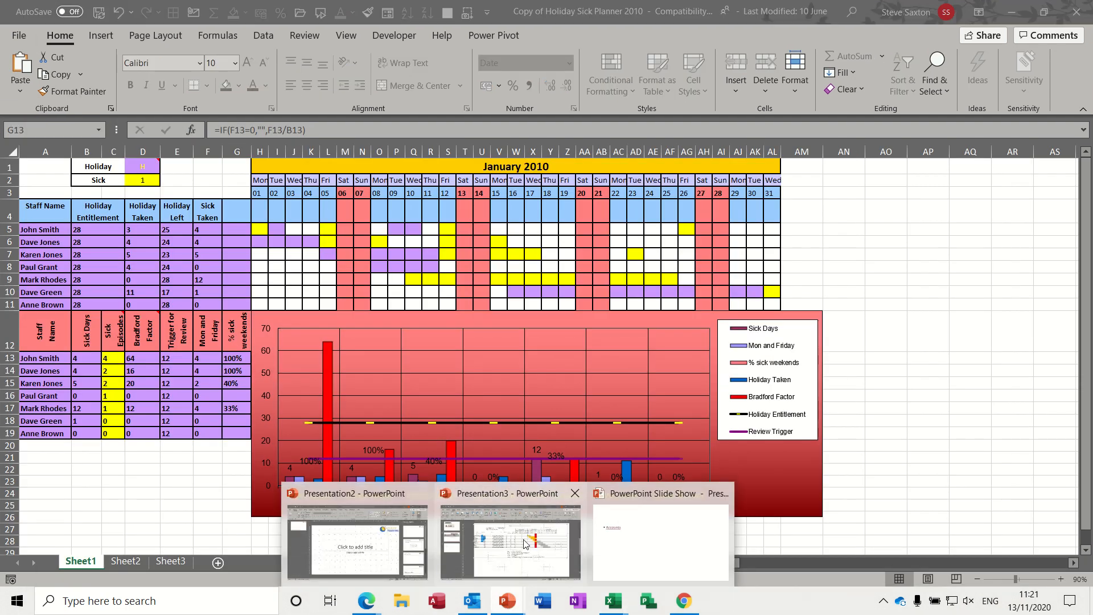
left_click(523, 544)
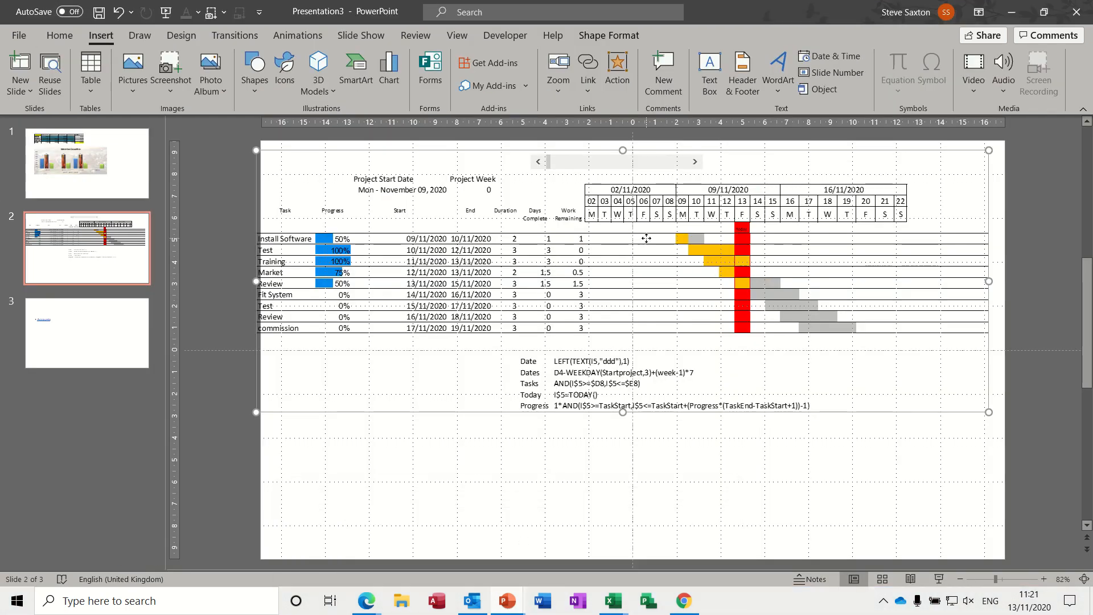
- Move the linked Gantt chart object on slide 2 slightly down and right, and go to slide 1
left_click_drag(644, 240, 656, 253)
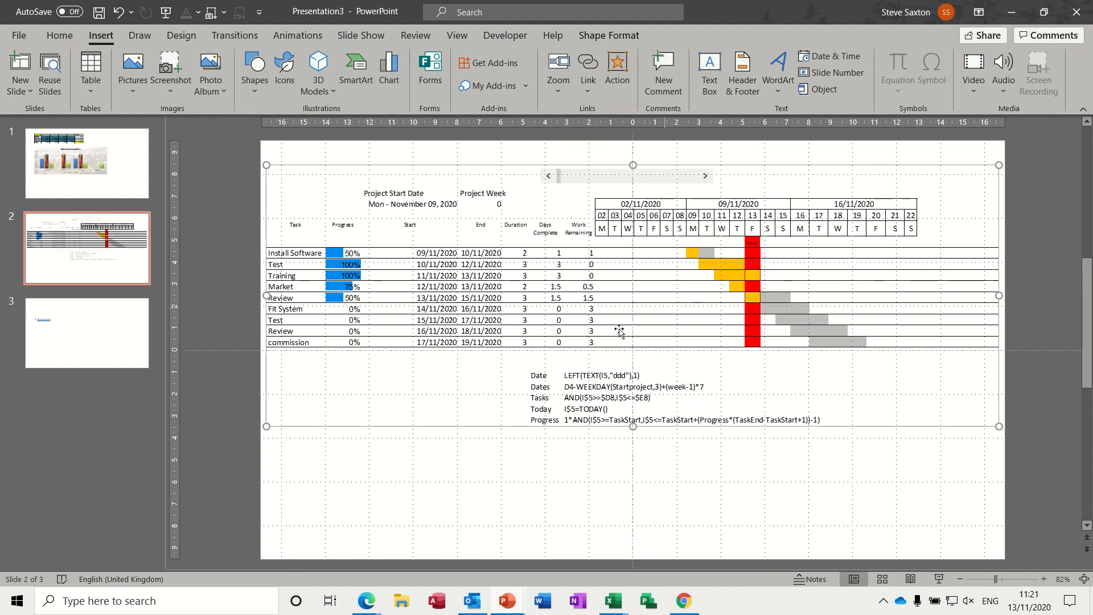
left_click(105, 324)
left_click(100, 169)
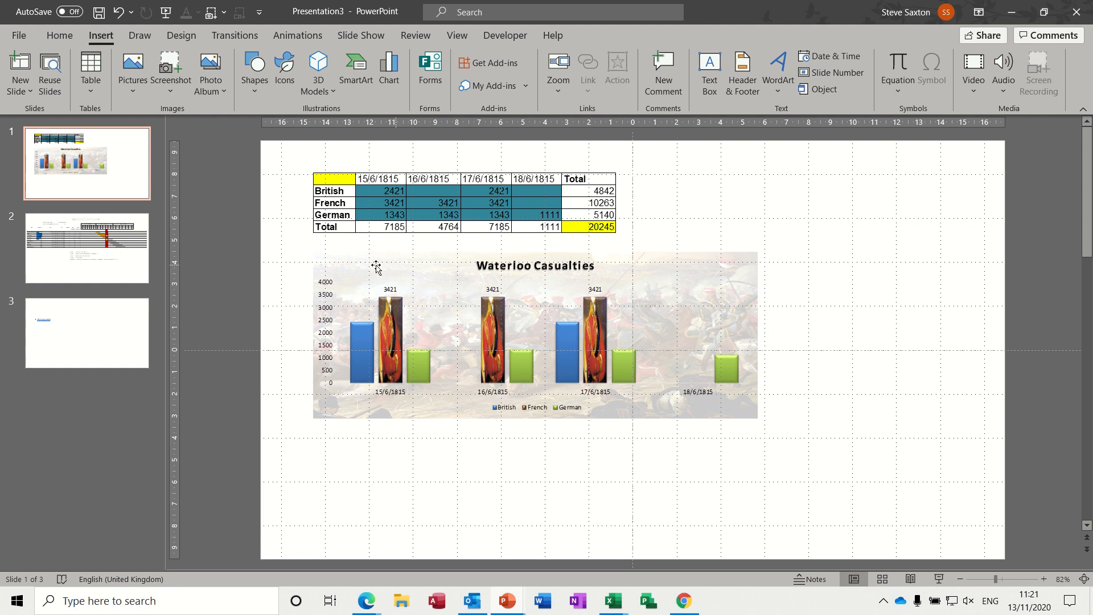
- Show the Animation Pane and add a Dissolve In entrance effect to the linked Waterloo Casualties chart
left_click(319, 261)
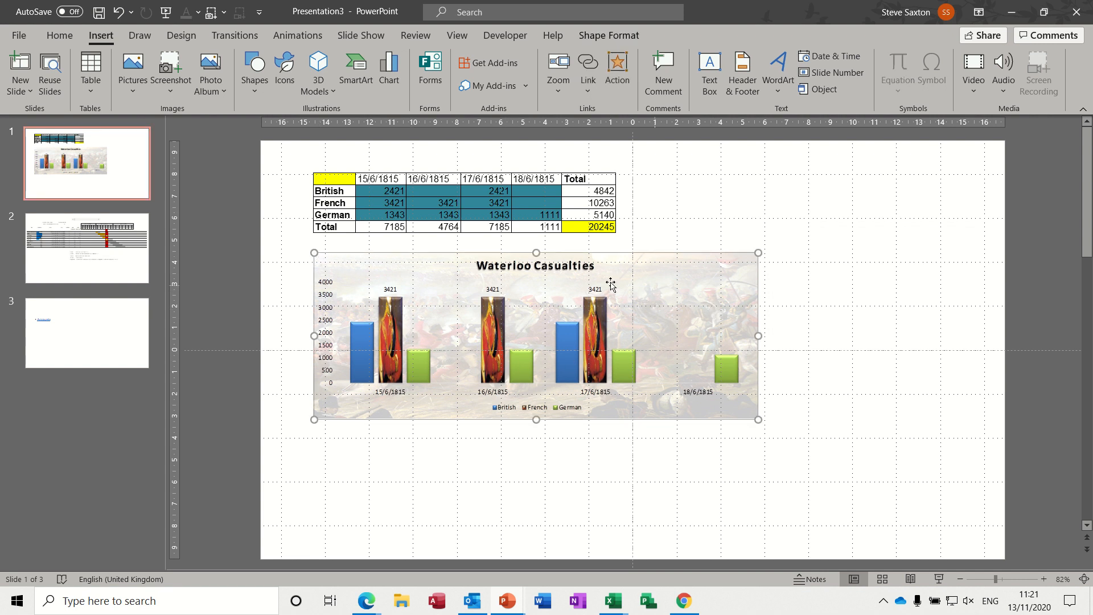
left_click(302, 36)
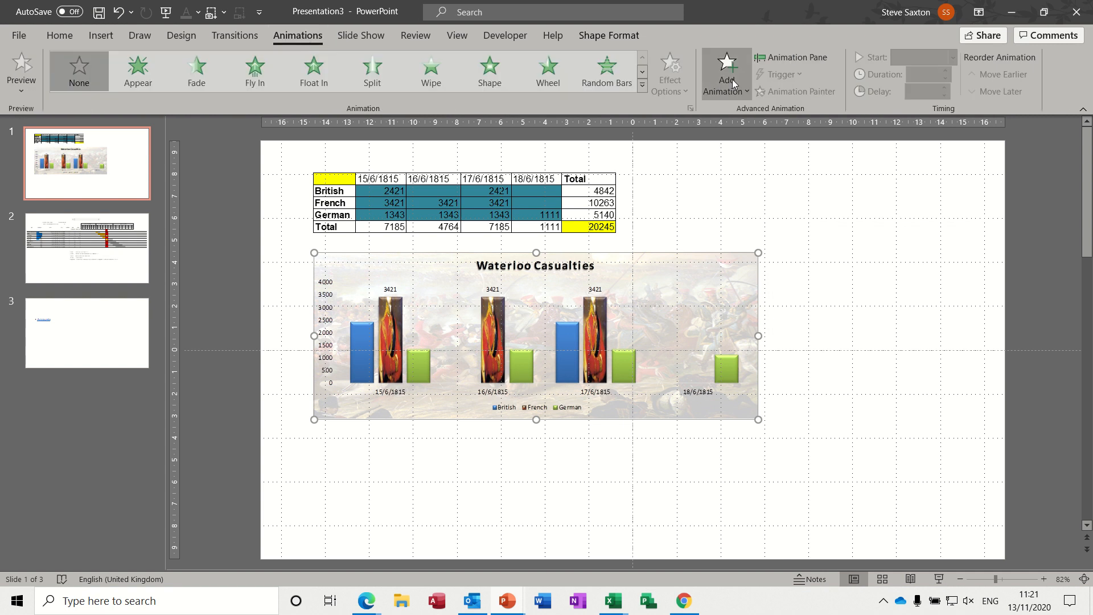
left_click(780, 56)
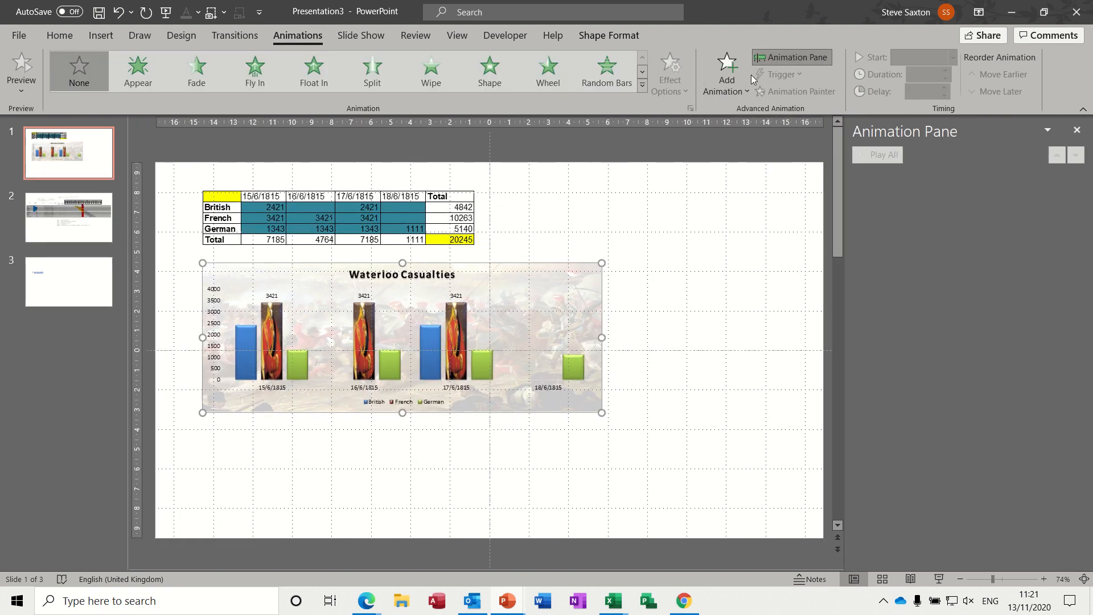
left_click(730, 79)
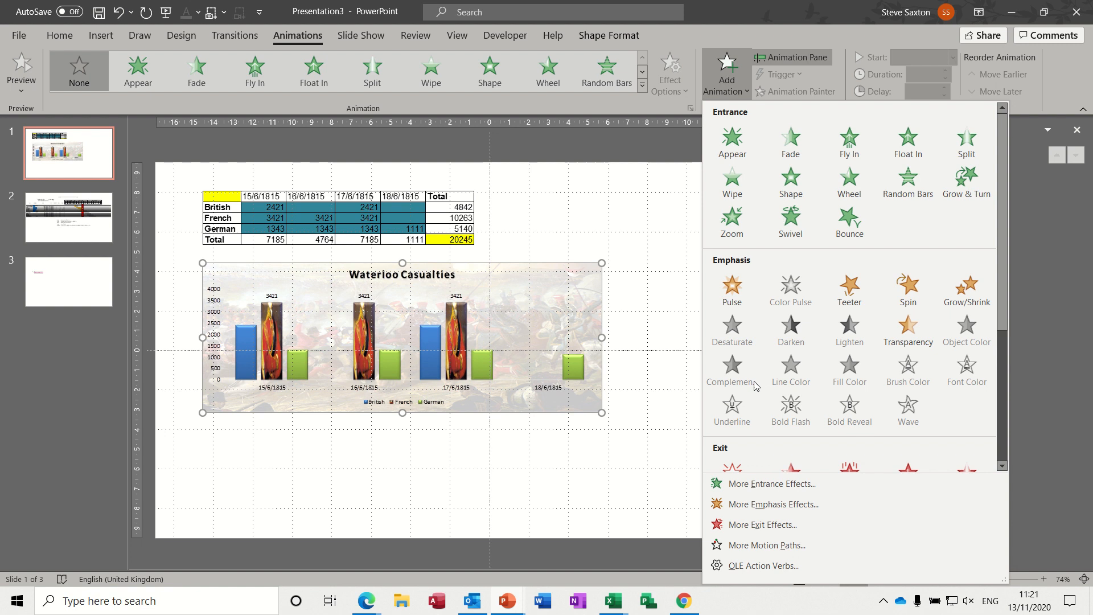
left_click(751, 483)
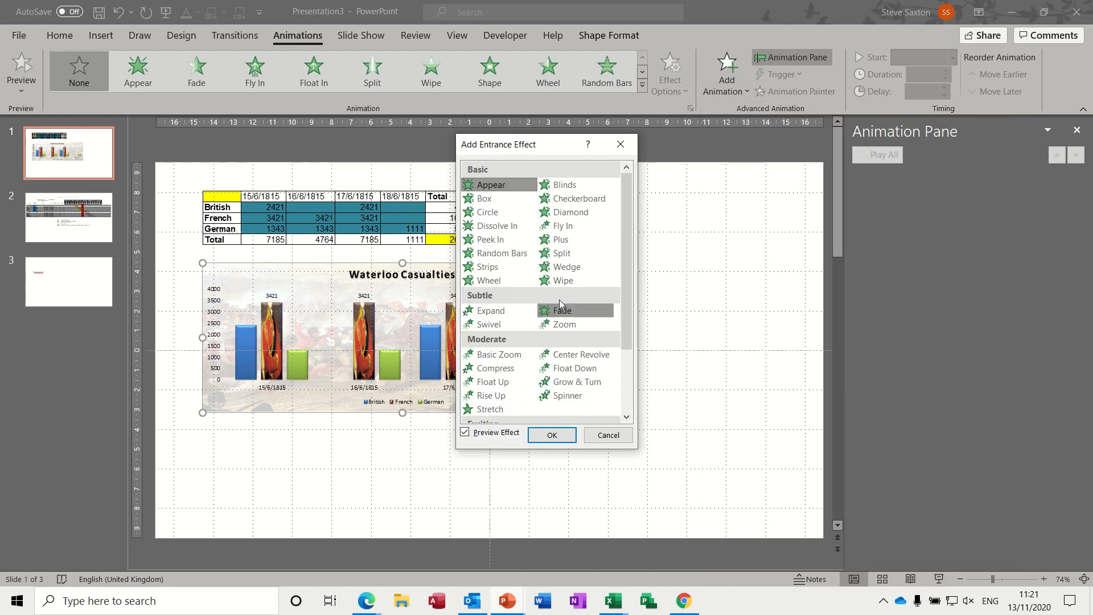
left_click(497, 226)
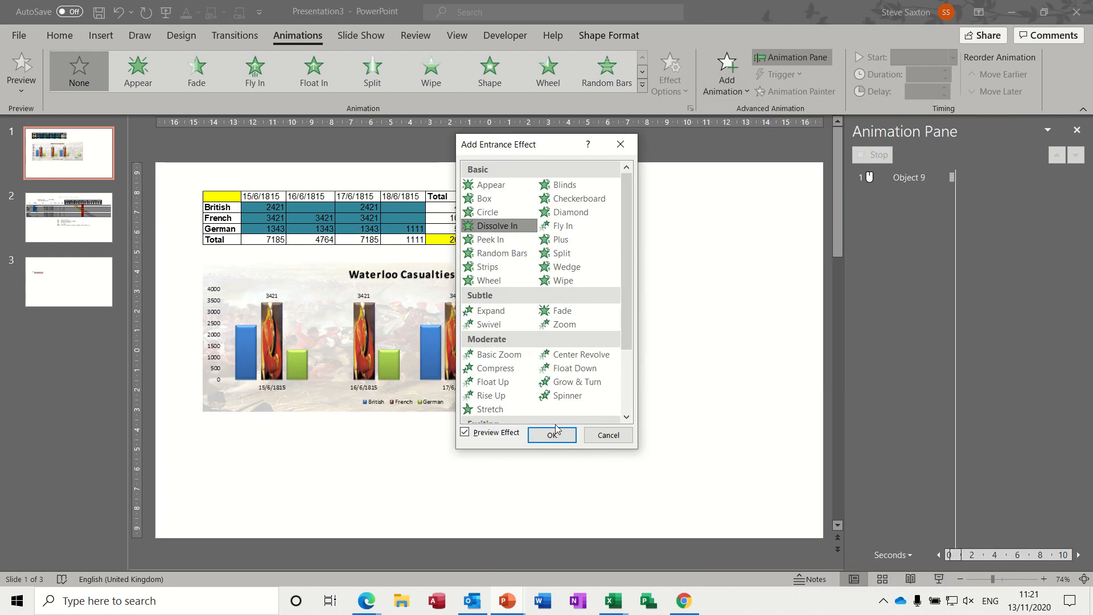
left_click(557, 433)
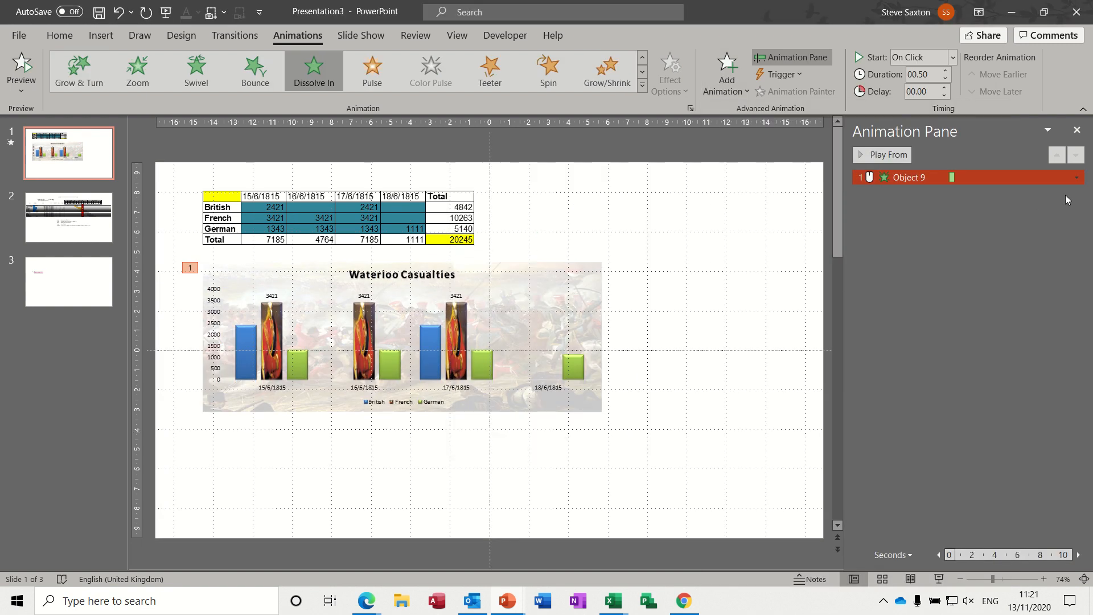
- Check which effect options the Waterloo Casualties chart's Dissolve In animation offers, and close them without changes
left_click(1077, 178)
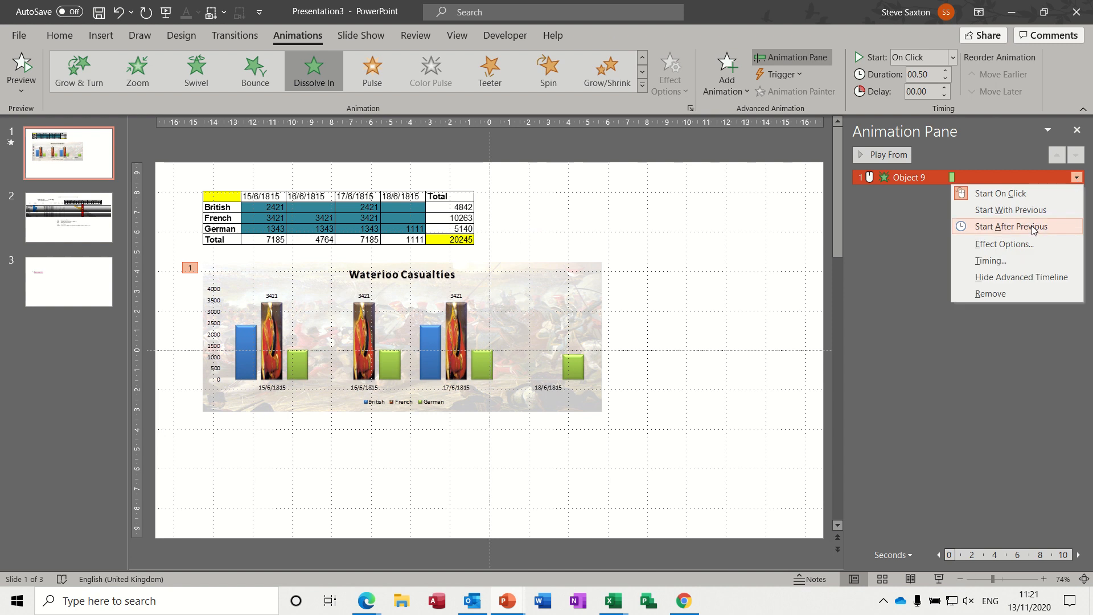
left_click(1013, 246)
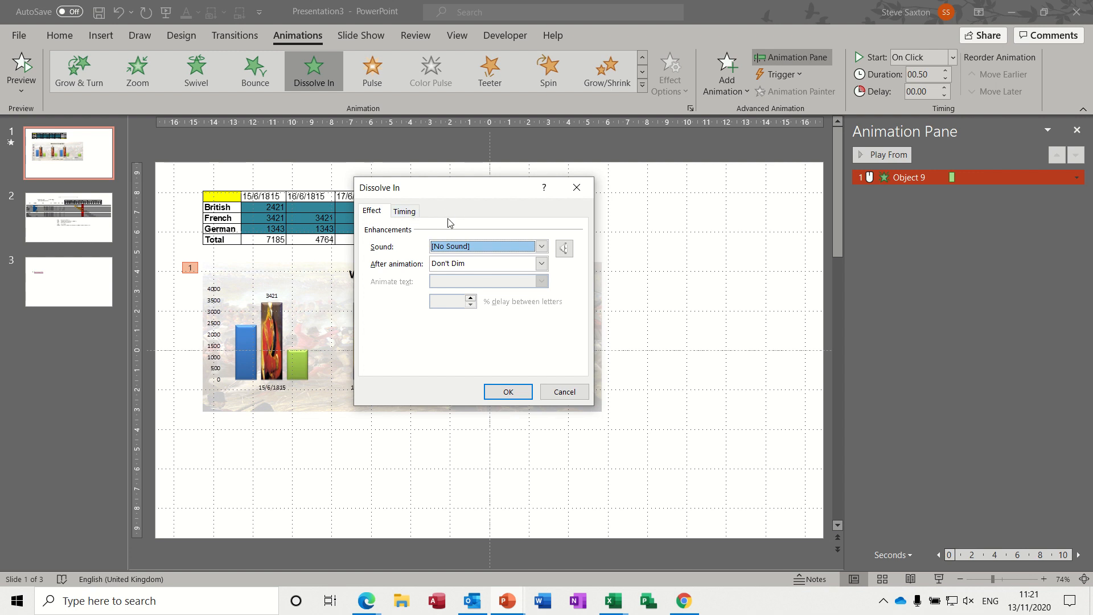
left_click(565, 392)
left_click(511, 457)
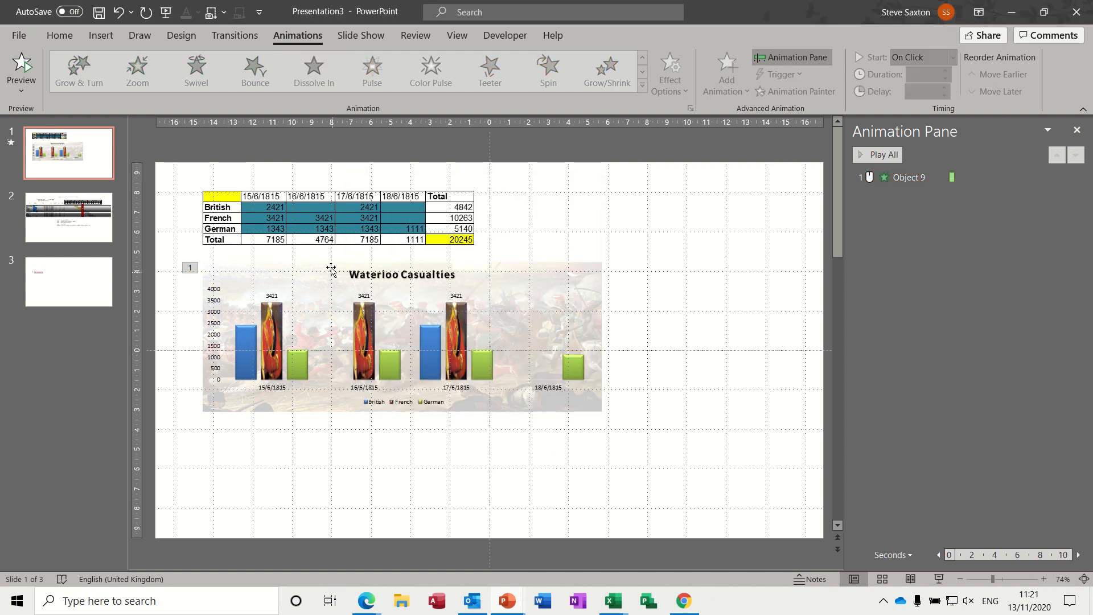
- Insert a native clustered column chart with the default sample data on slide 1 and close its data sheet
left_click(105, 36)
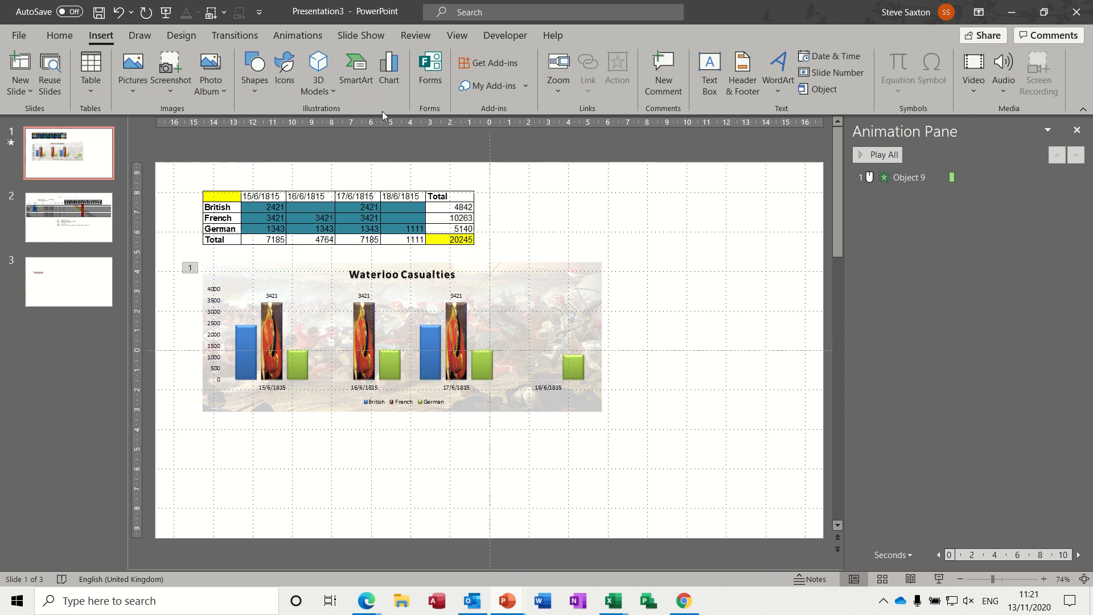
left_click(390, 72)
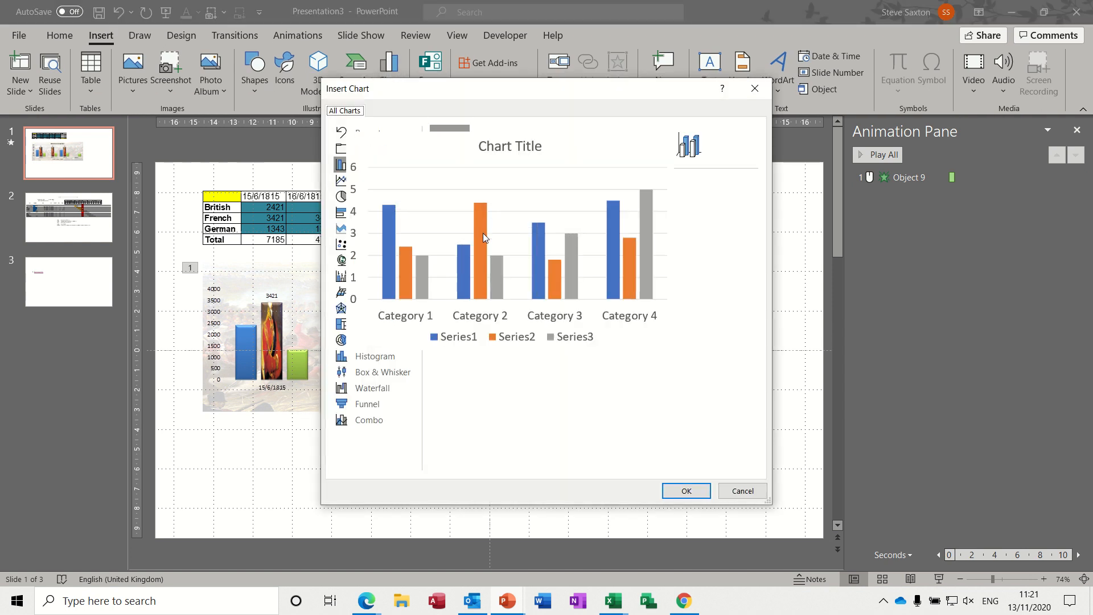
double_click(483, 238)
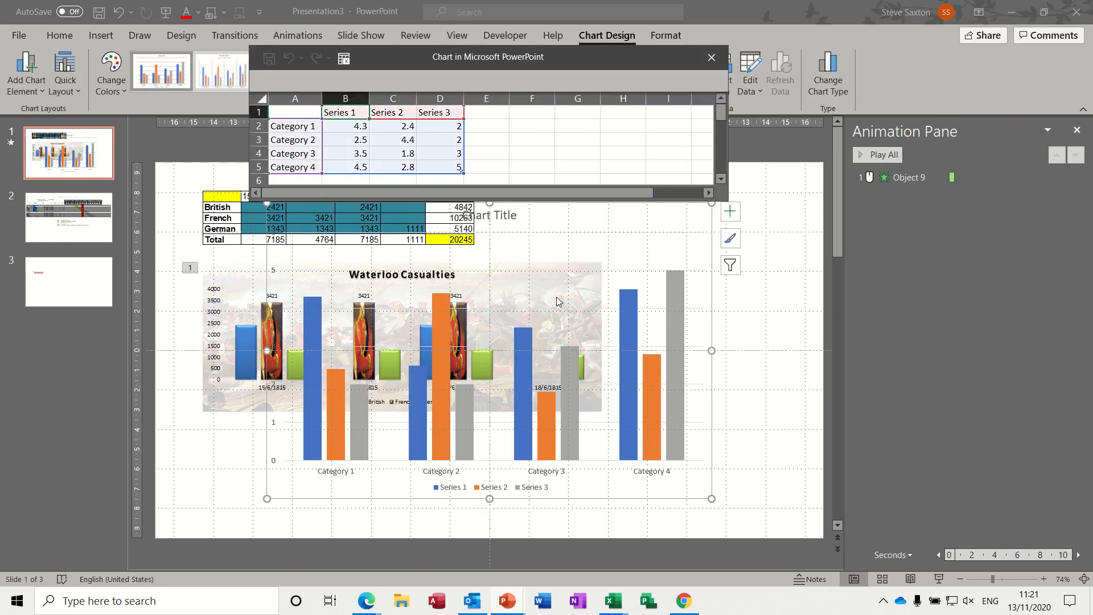
left_click(710, 59)
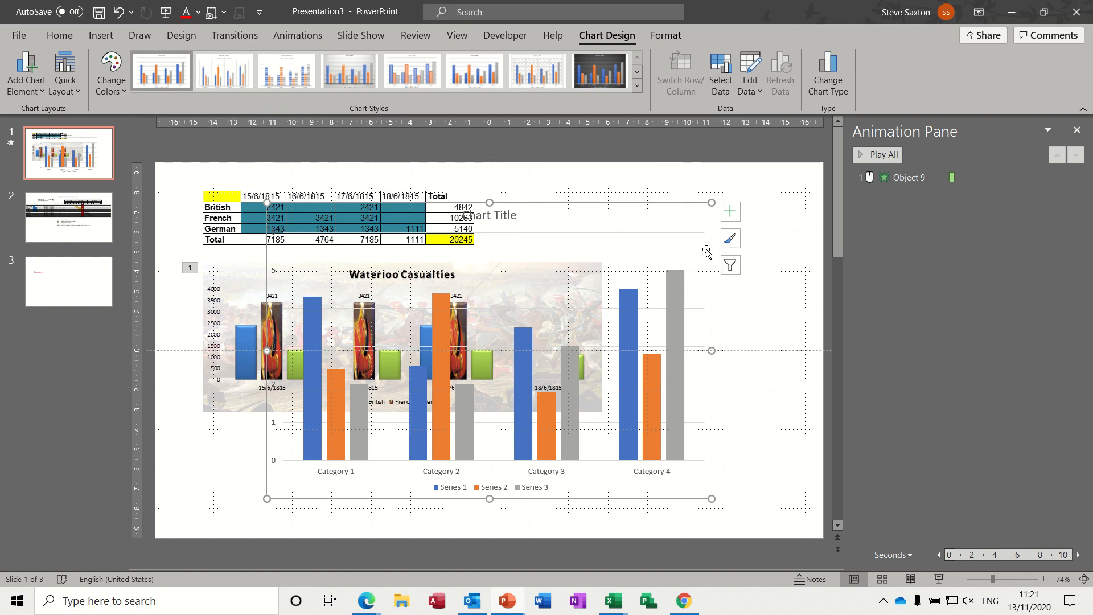
- Add a Dissolve In entrance effect to the newly inserted column chart
left_click(298, 36)
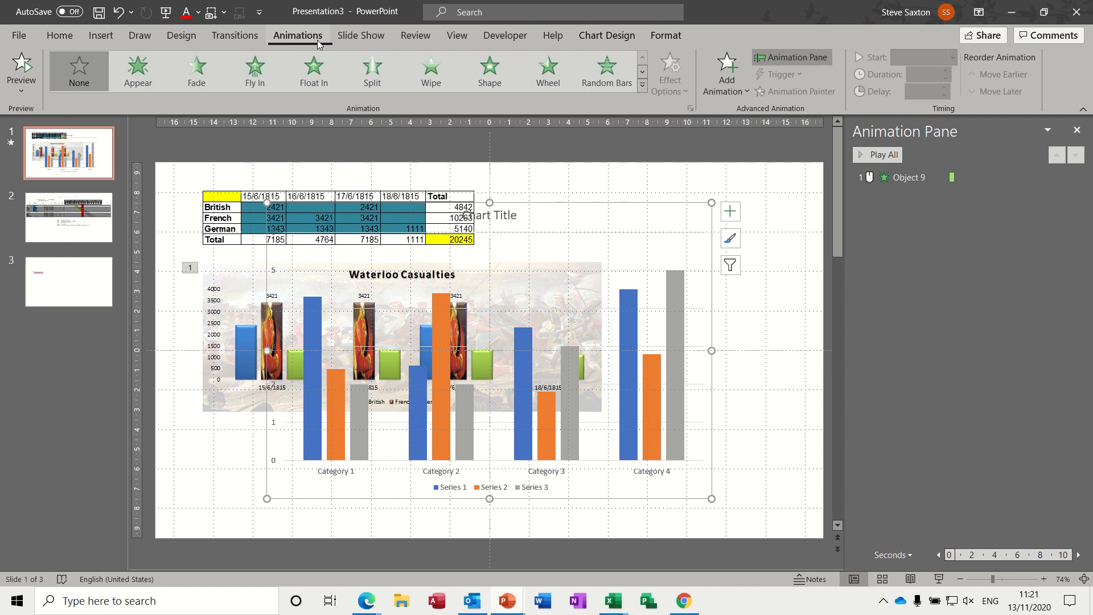
left_click(730, 87)
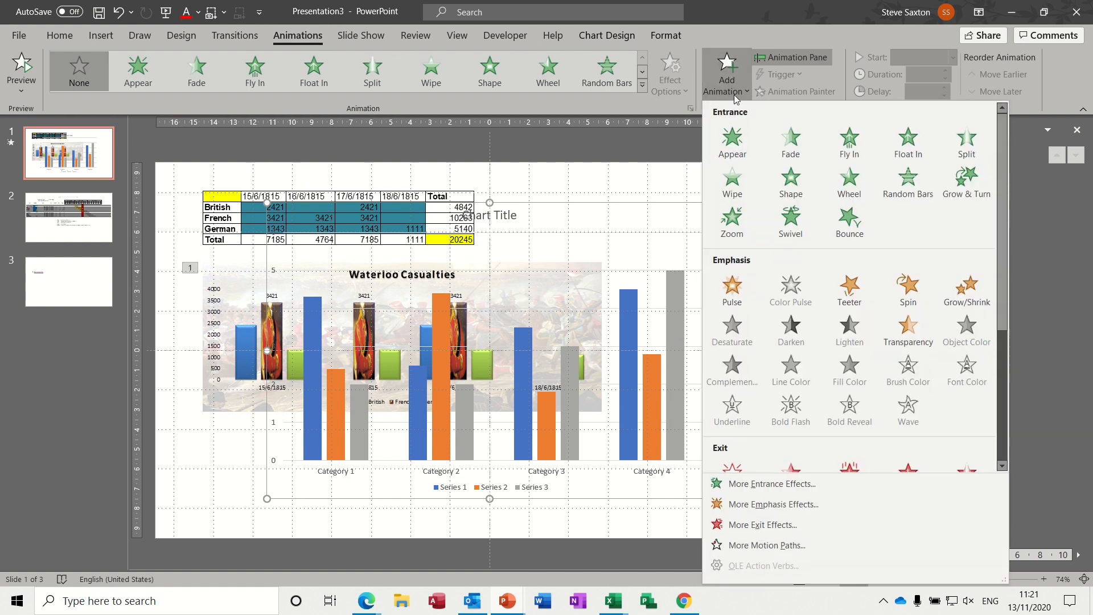
left_click(761, 494)
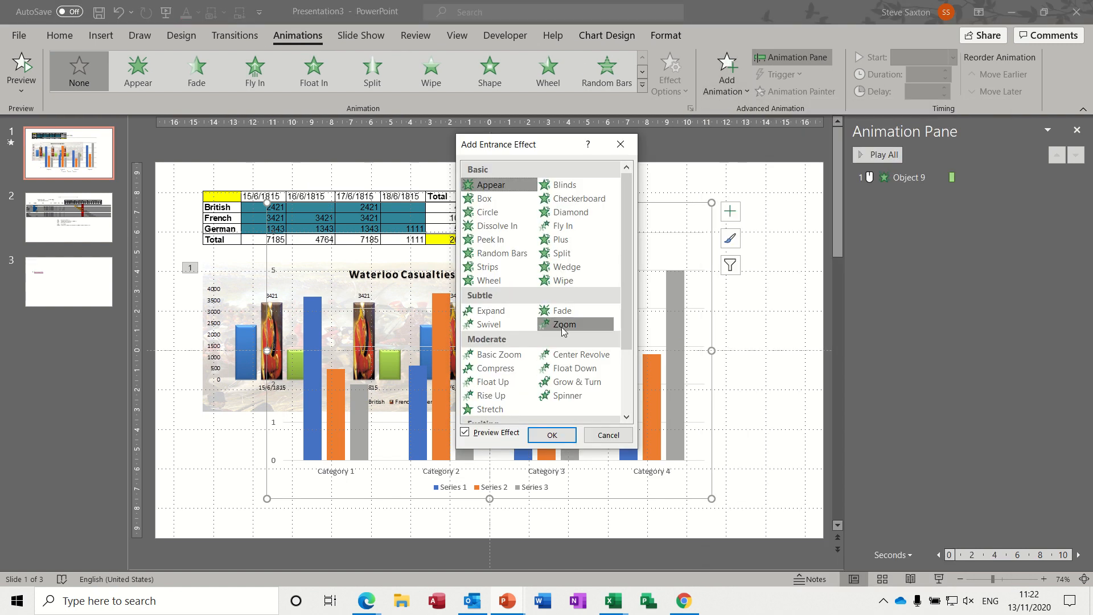
left_click(495, 228)
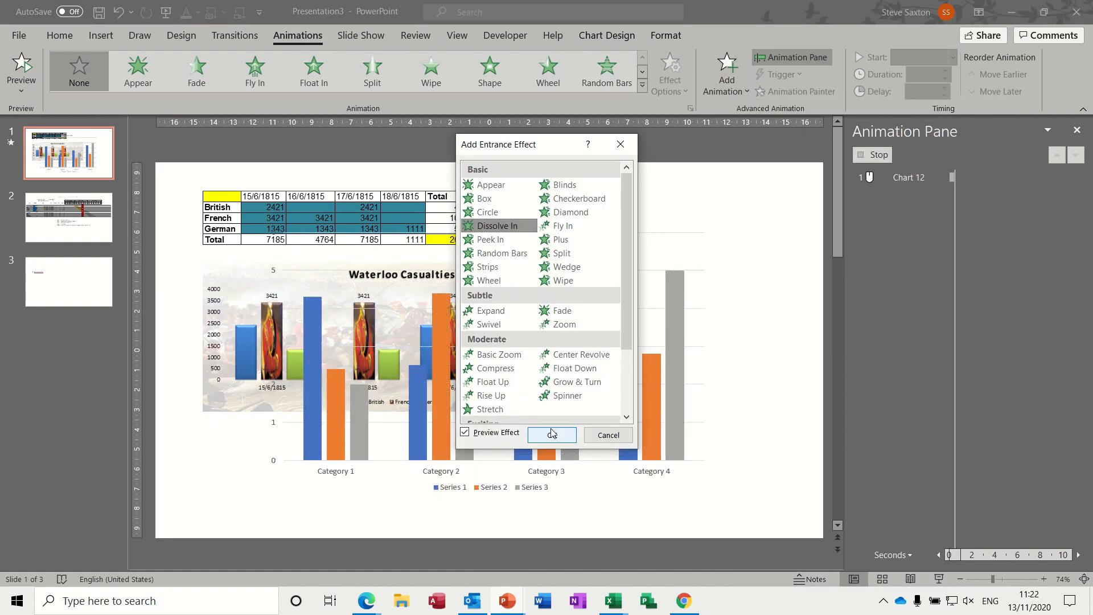
left_click(552, 434)
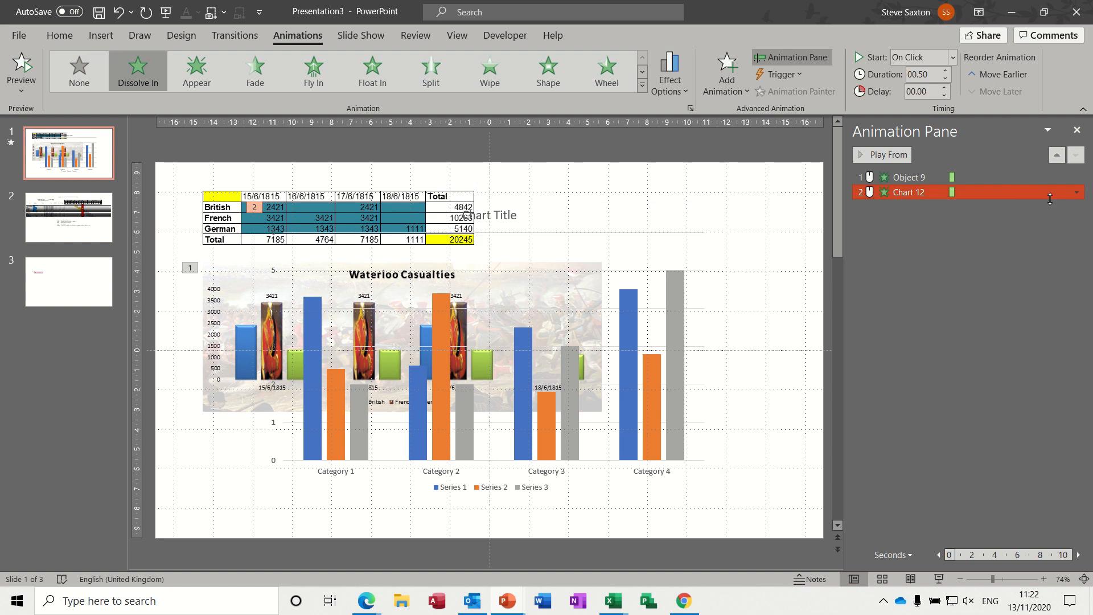
- Set the new column chart's Dissolve In animation to group the chart By Element in Category
left_click(1077, 192)
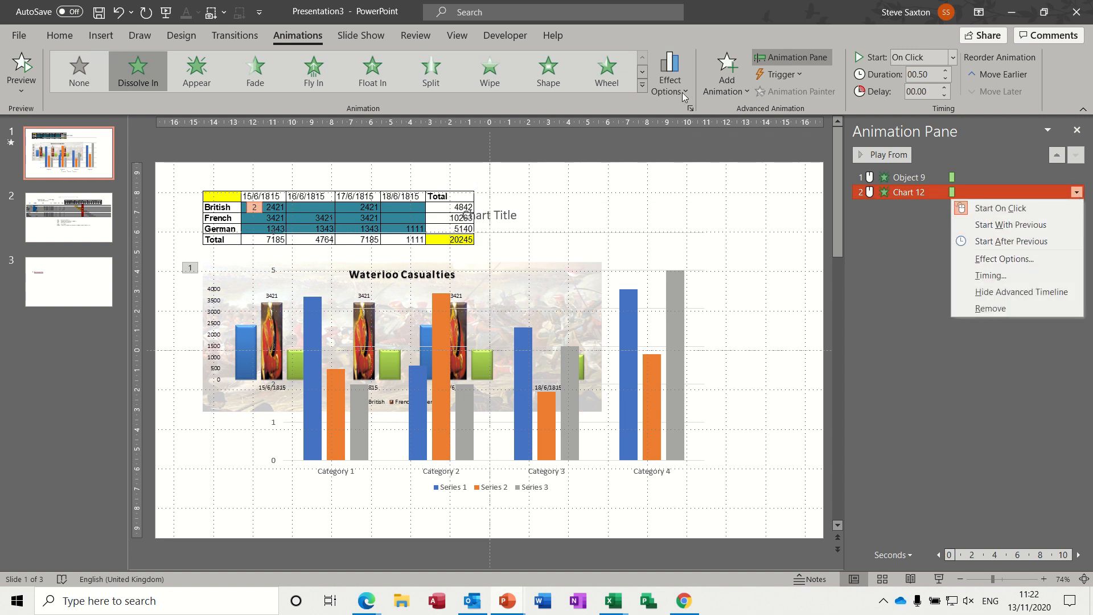
left_click(1022, 259)
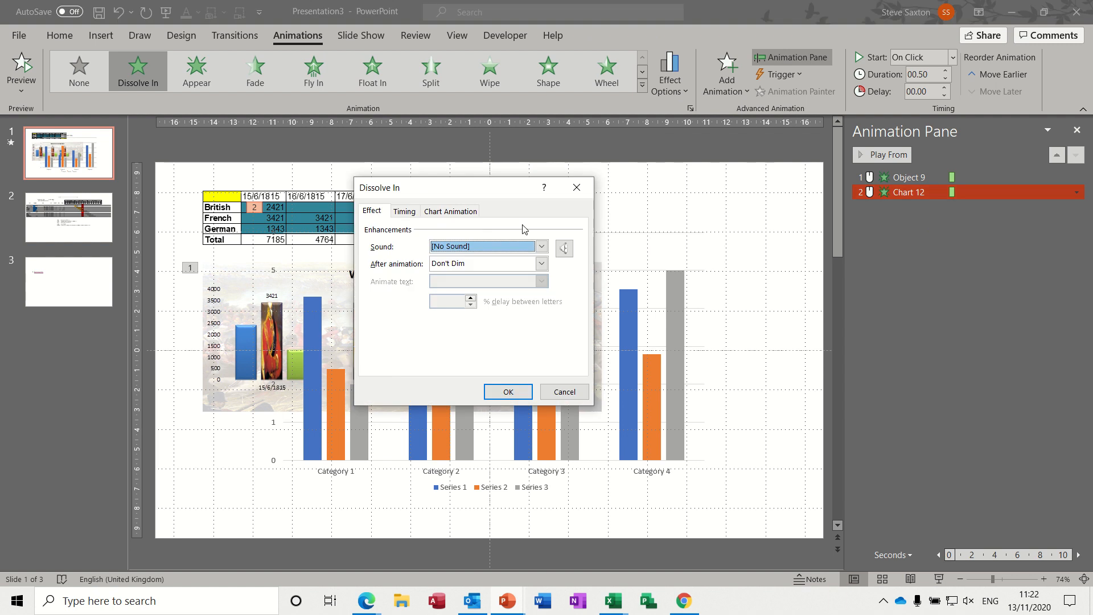
left_click(456, 211)
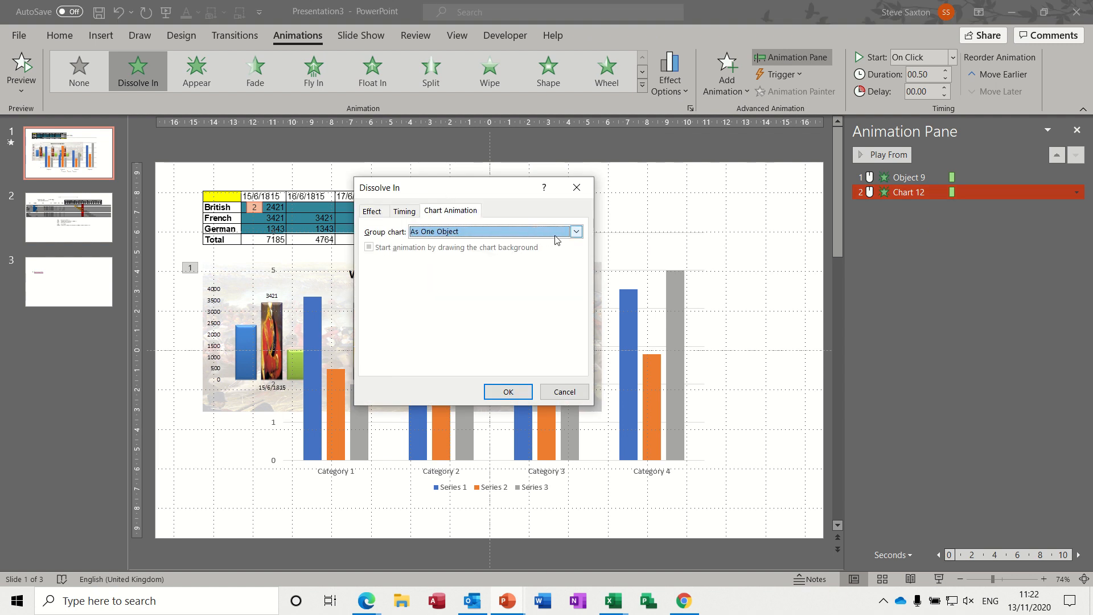
left_click(575, 234)
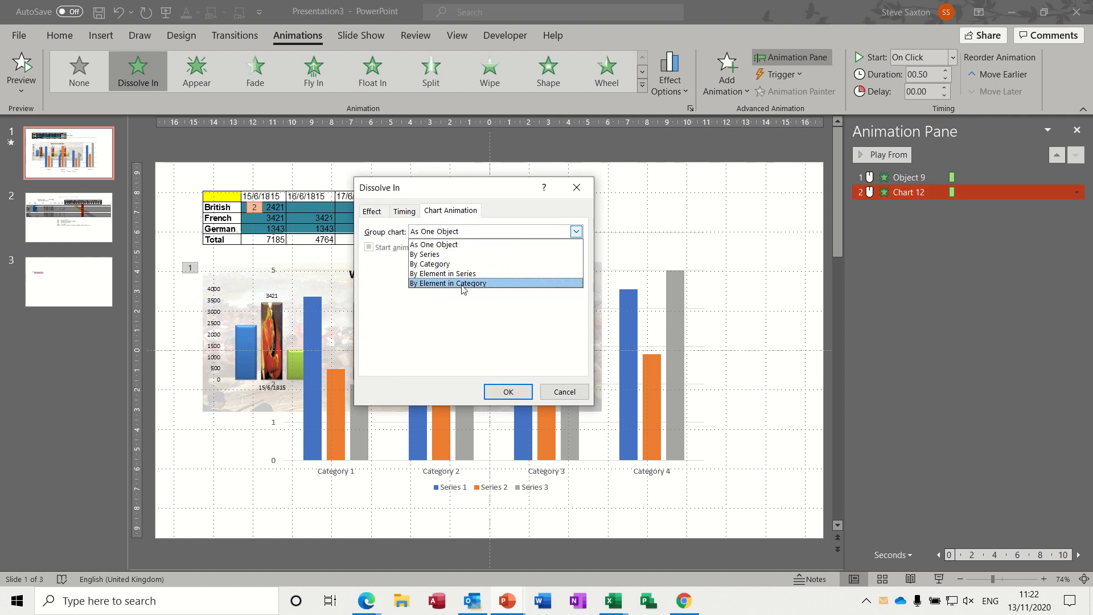
left_click(424, 283)
left_click(497, 387)
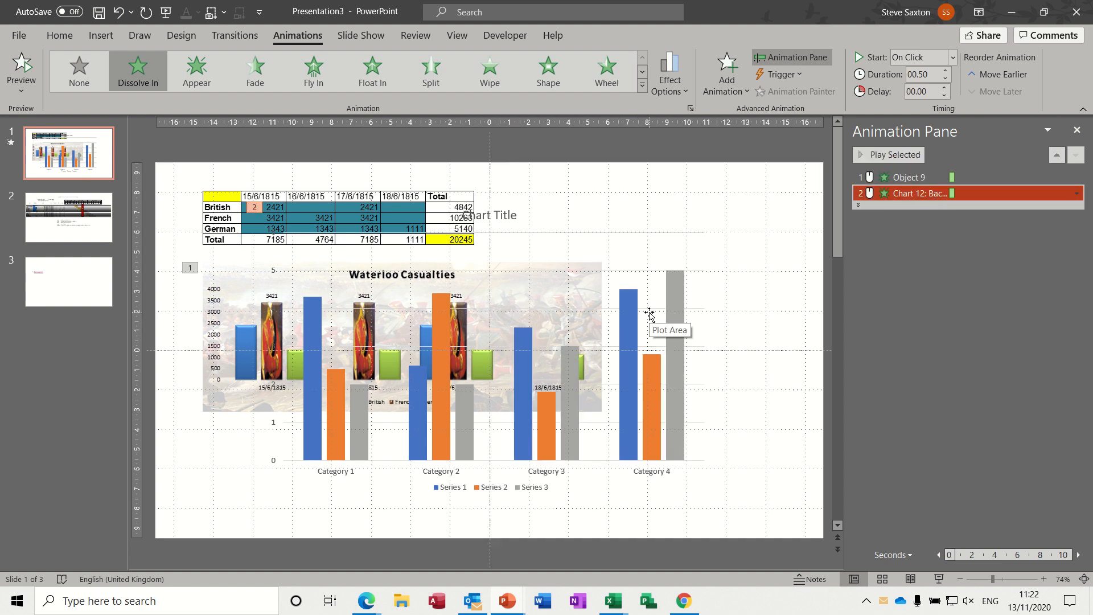
- Delete the native column chart from slide 1
left_click(673, 323)
key("Delete")
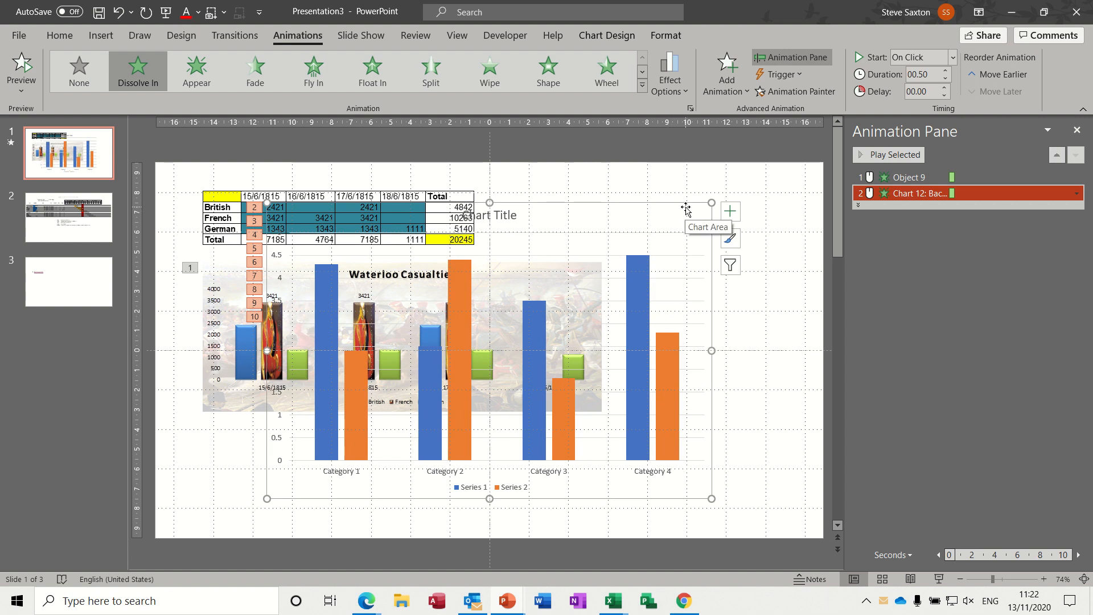
key("Delete")
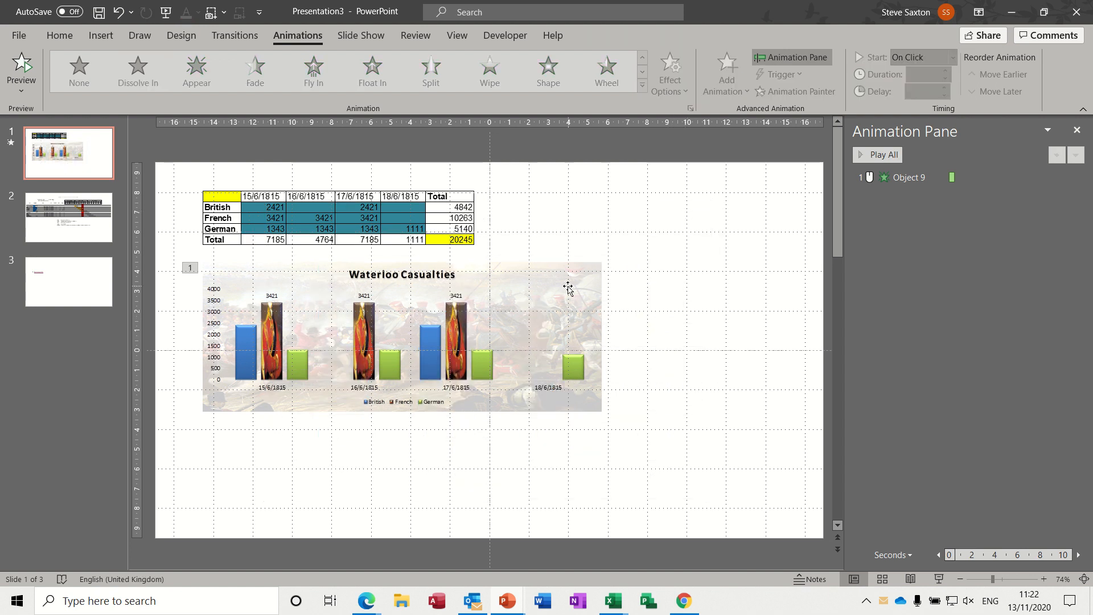
- Review the linked Waterloo Casualties chart's Dissolve In effect options again for comparison, and cancel without changes
left_click(568, 289)
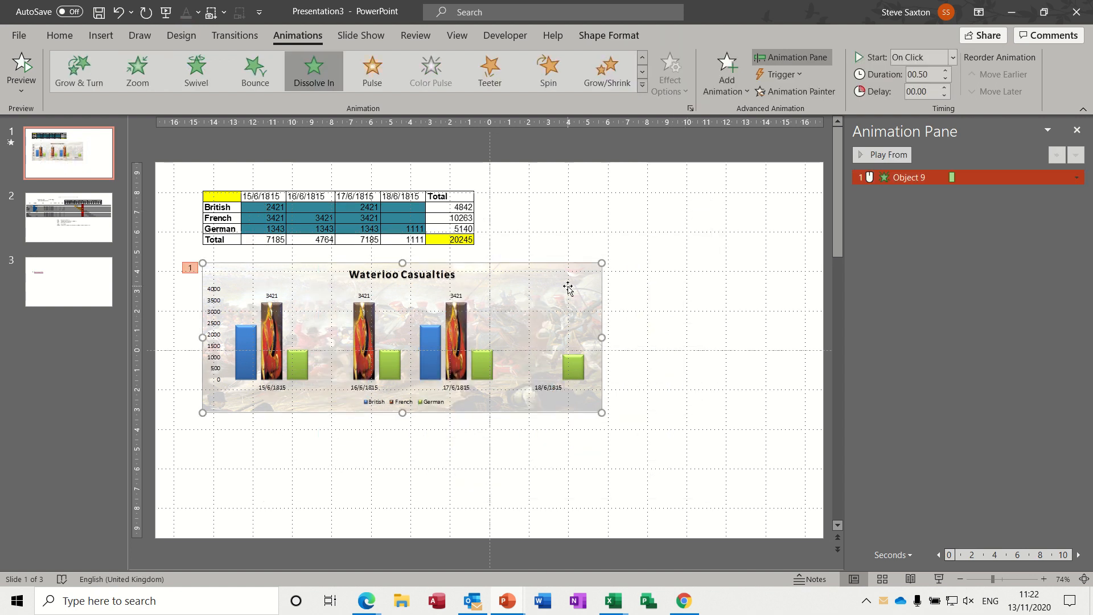
left_click(1080, 181)
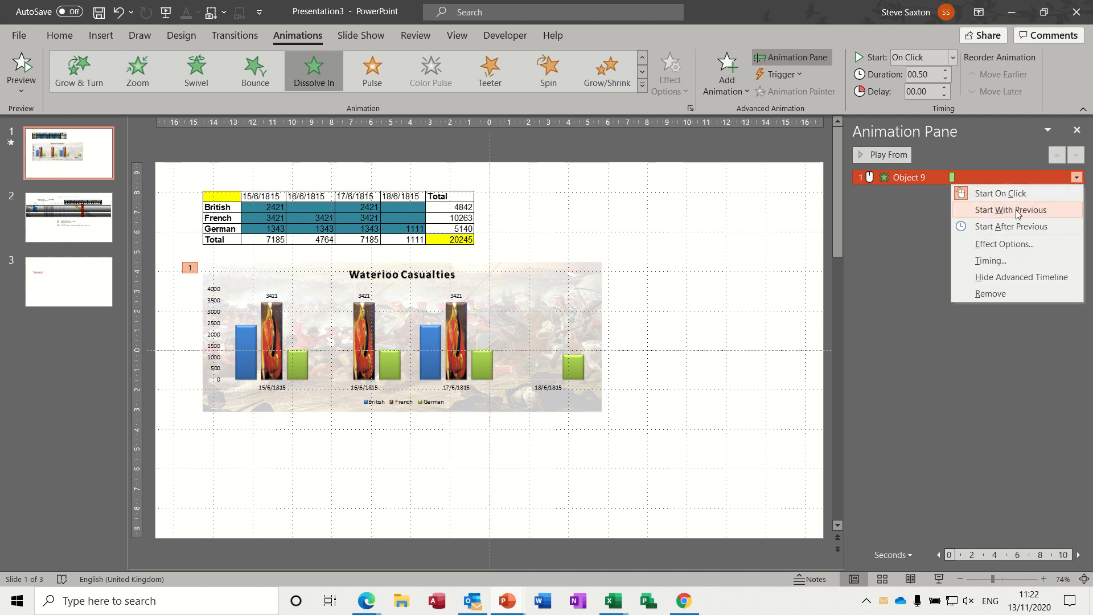
left_click(978, 241)
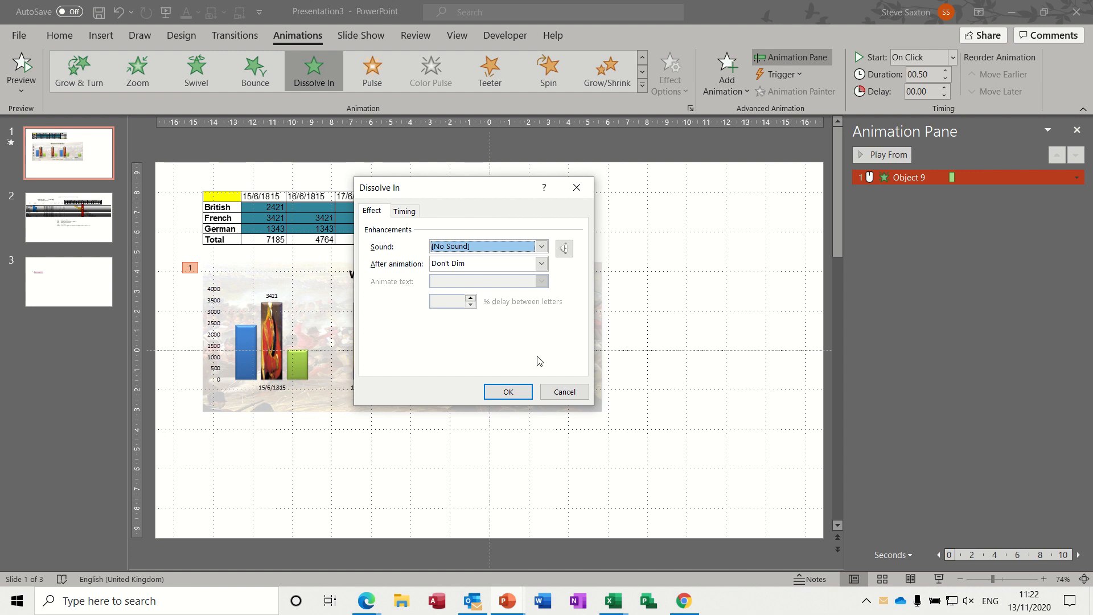
left_click(551, 392)
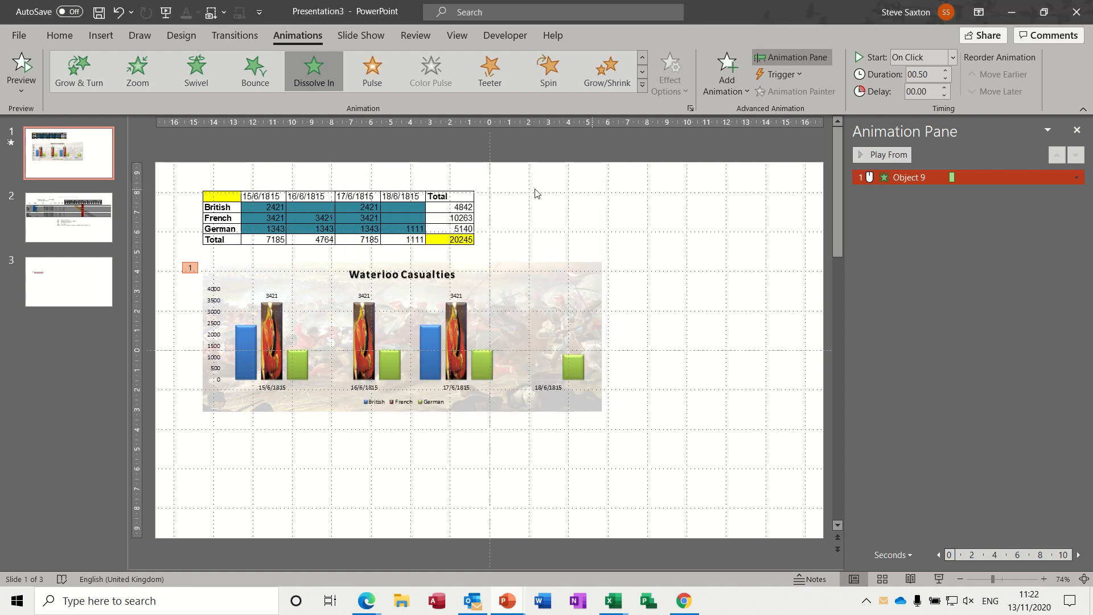